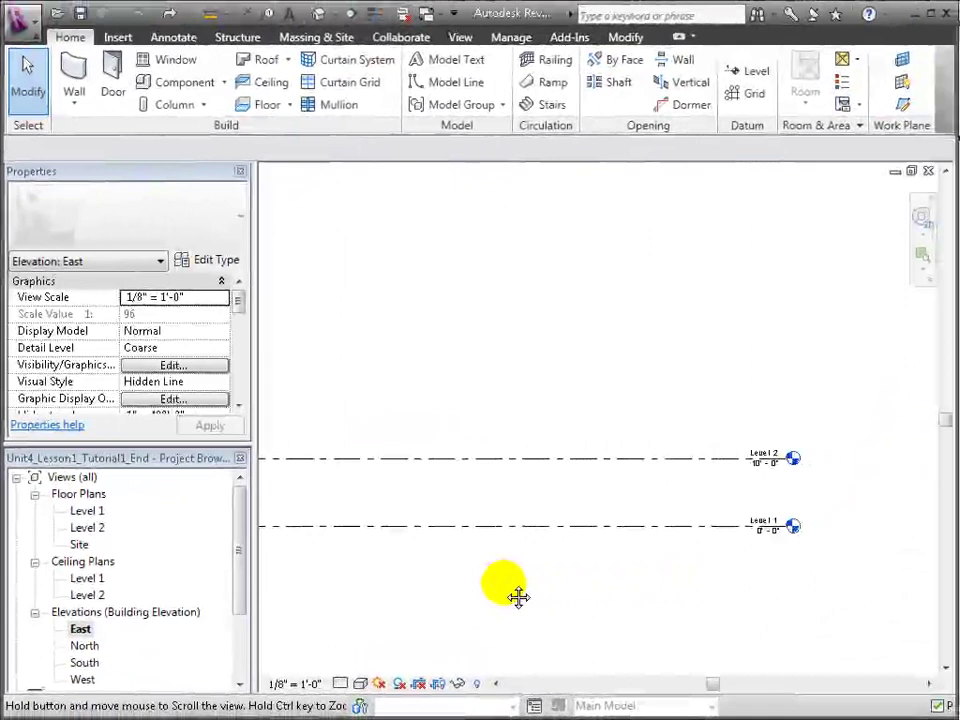
# Change Level 2's elevation to 15'-0".
pyautogui.moveTo(514, 594)
pyautogui.mouseDown(button='middle')
pyautogui.moveTo(669, 572)
pyautogui.moveTo(554, 597)
pyautogui.mouseUp(button='middle')
pyautogui.scroll(2, 554, 597)
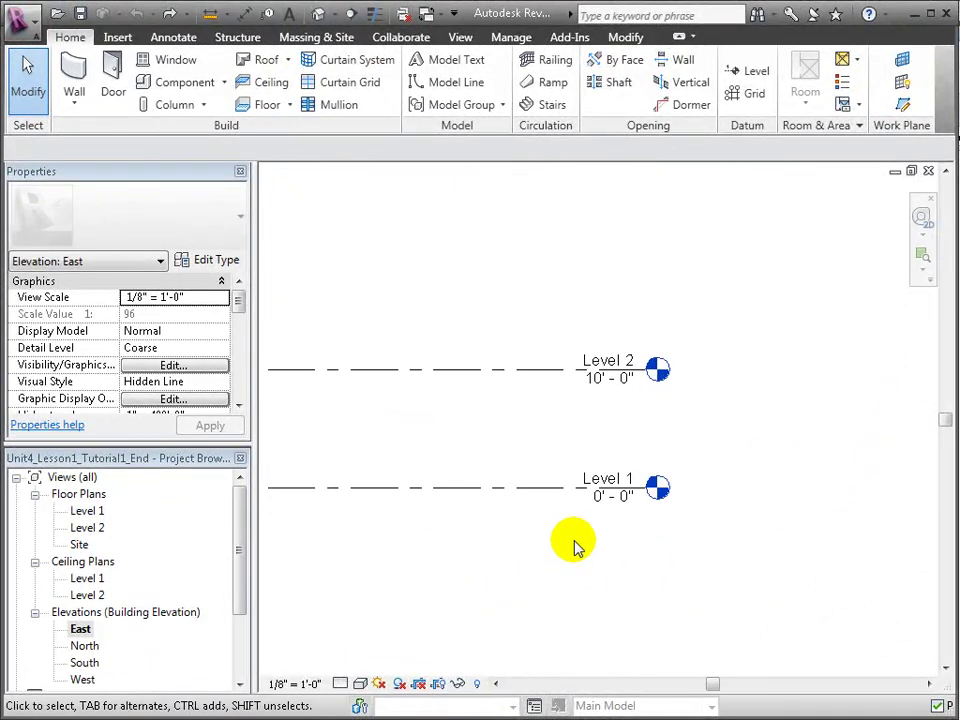
pyautogui.click(614, 382)
pyautogui.write('15')
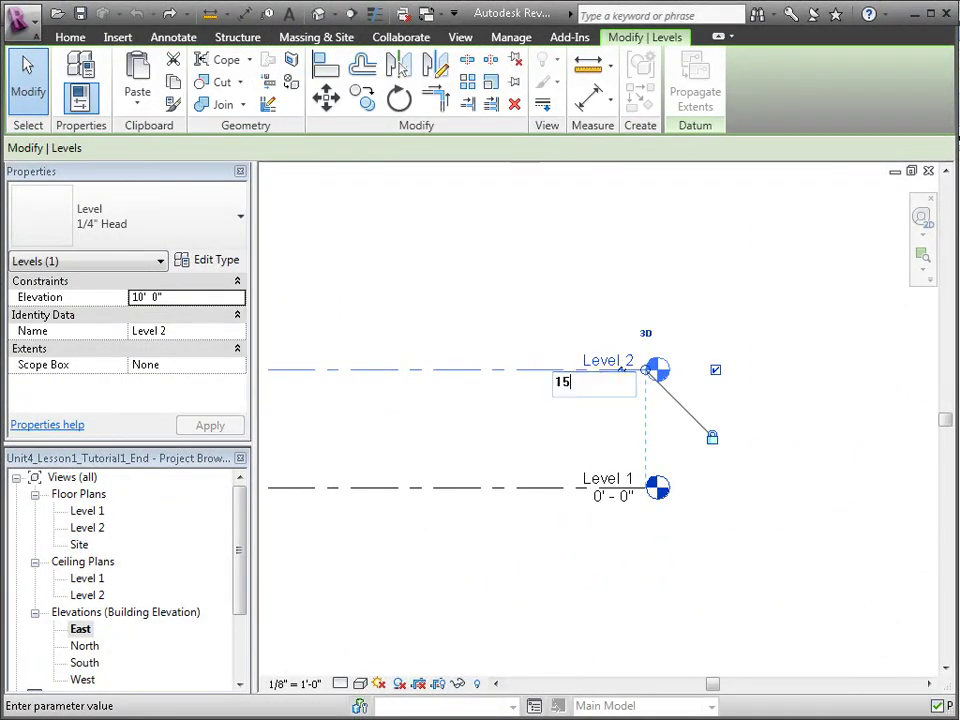
pyautogui.press('Return')
# Start creating a new level similar to Level 2 at a 12'-0" offset.
pyautogui.moveTo(574, 399); pyautogui.dragTo(585, 506, button='middle')
pyautogui.scroll(-1, 670, 530)
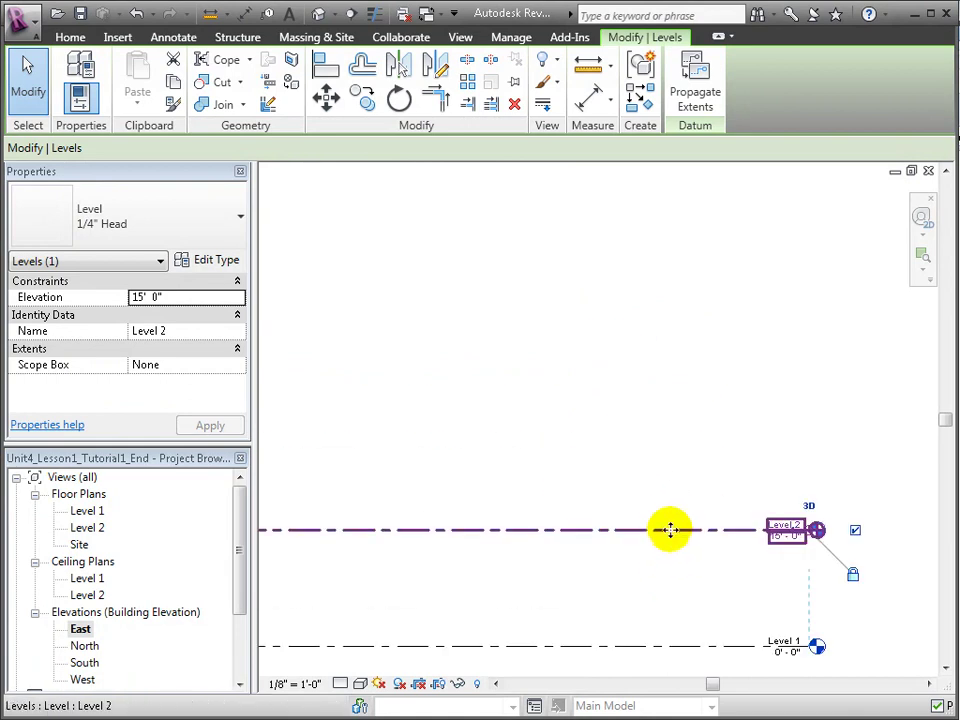
pyautogui.rightClick(648, 531)
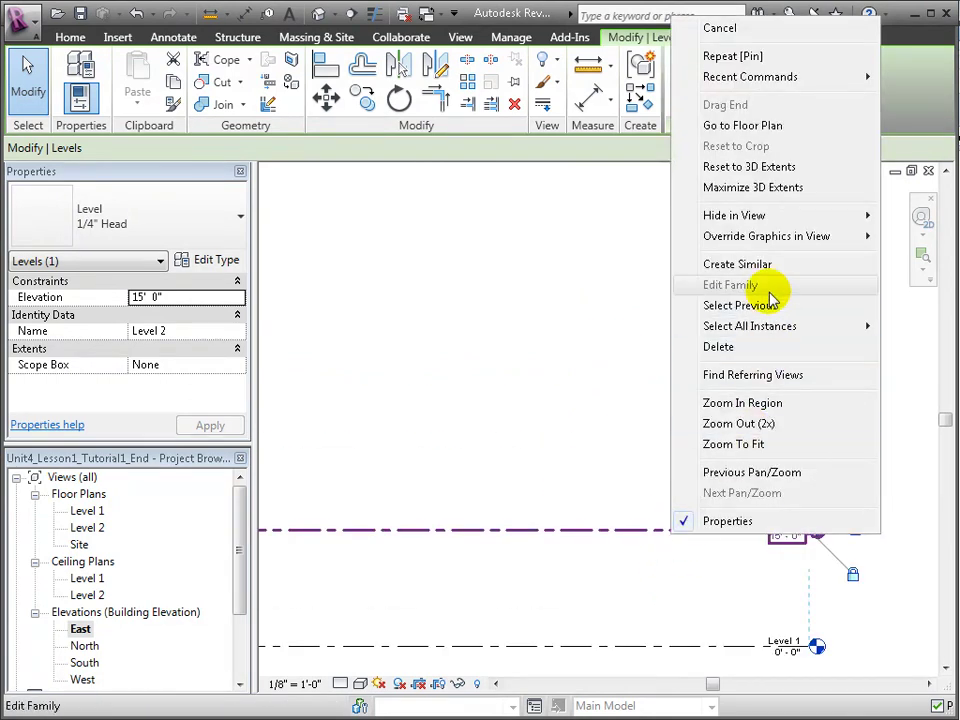
pyautogui.click(770, 265)
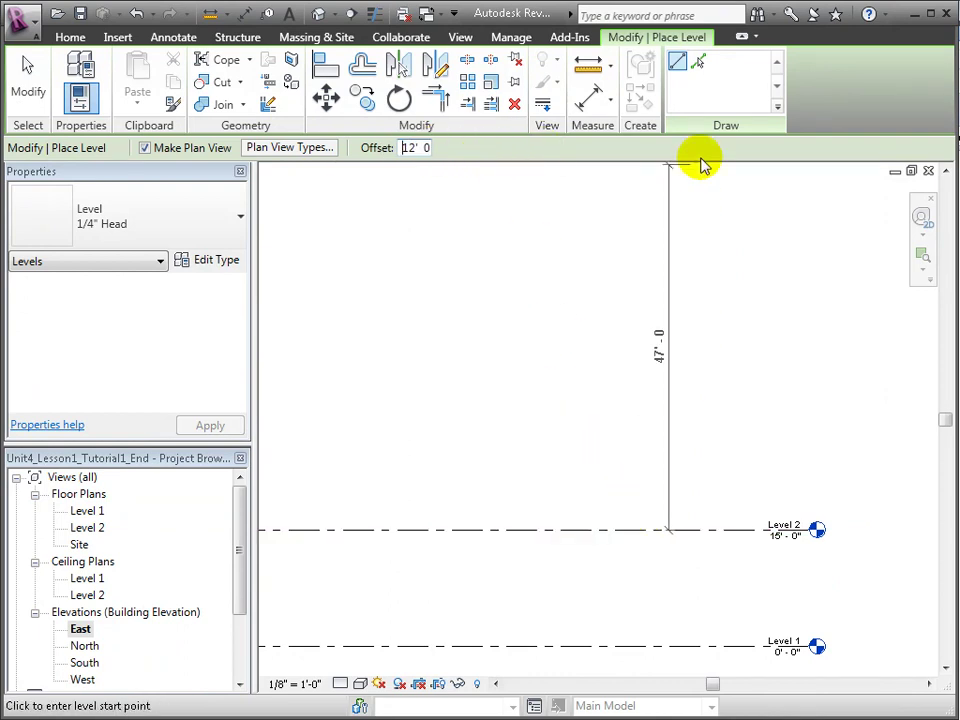
# Add Levels 3, 4 and 5 at 12-foot offsets by picking existing level lines.
pyautogui.click(697, 65)
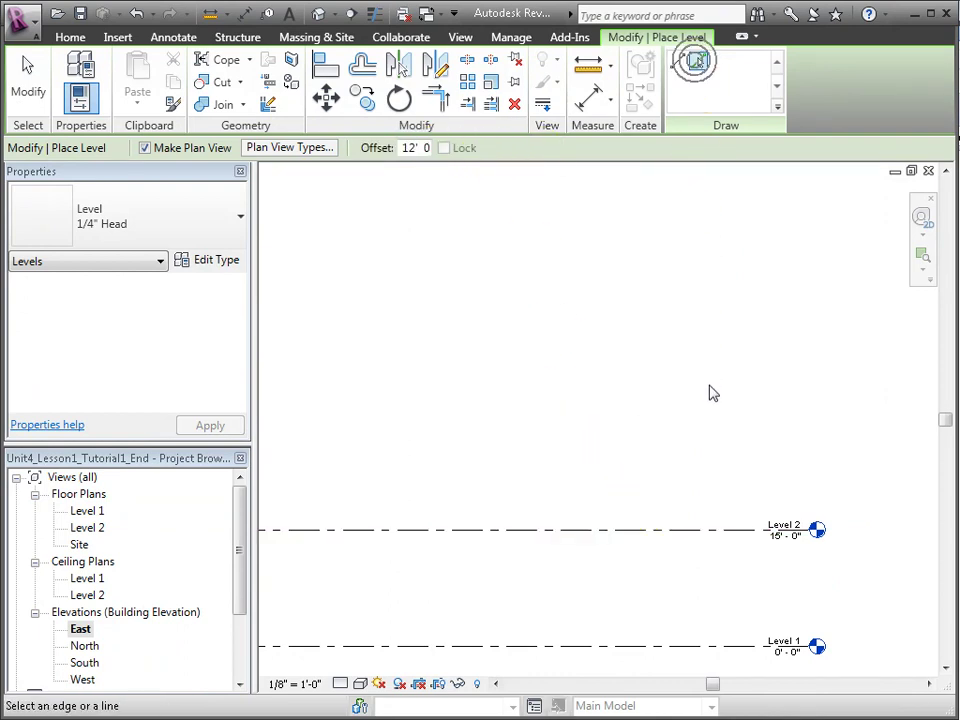
pyautogui.click(707, 532)
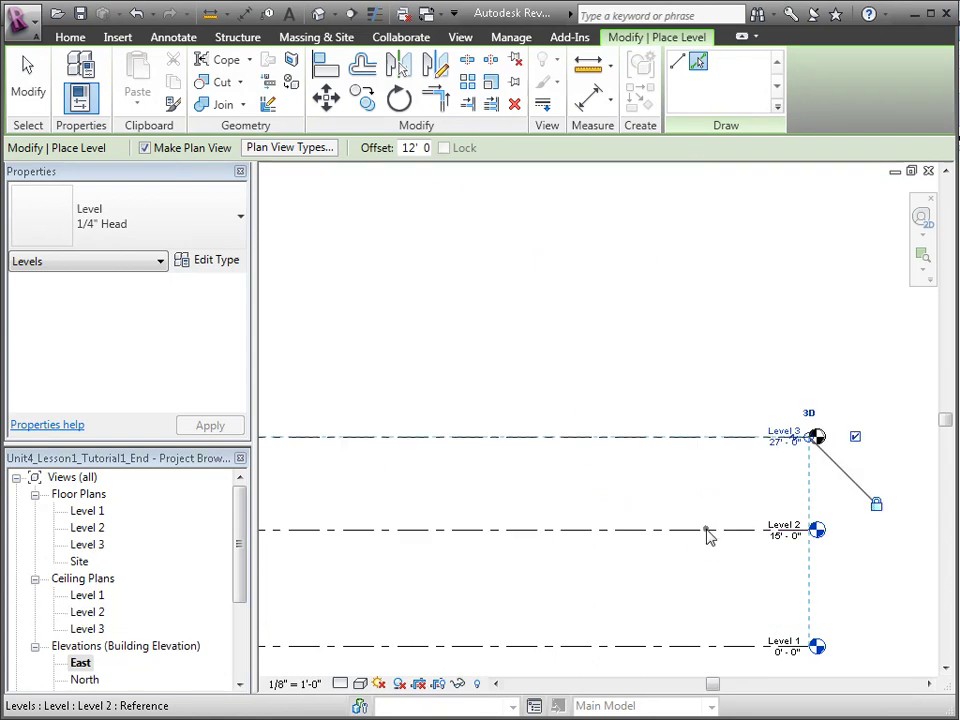
pyautogui.click(735, 443)
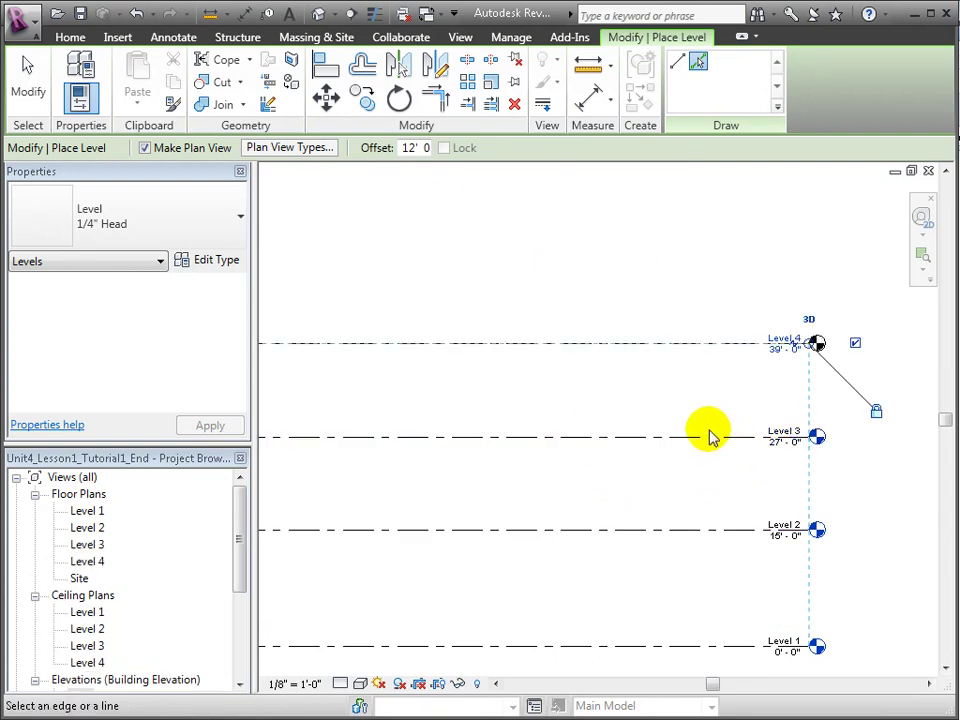
pyautogui.moveTo(694, 386)
pyautogui.mouseDown(button='middle')
pyautogui.moveTo(712, 437)
pyautogui.moveTo(679, 444)
pyautogui.mouseUp(button='middle')
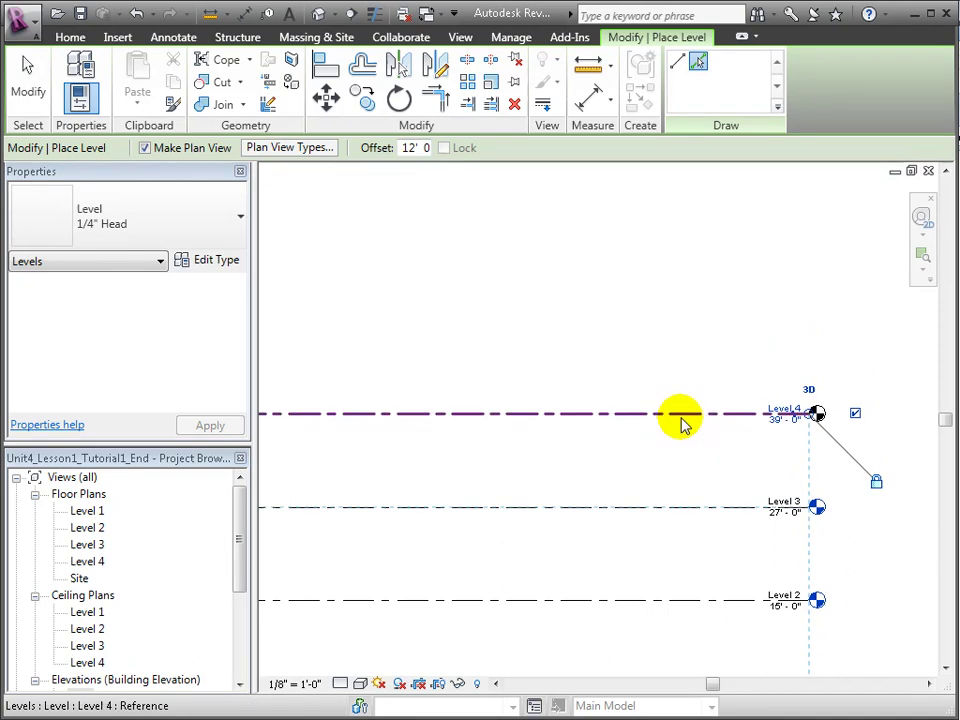
pyautogui.click(679, 413)
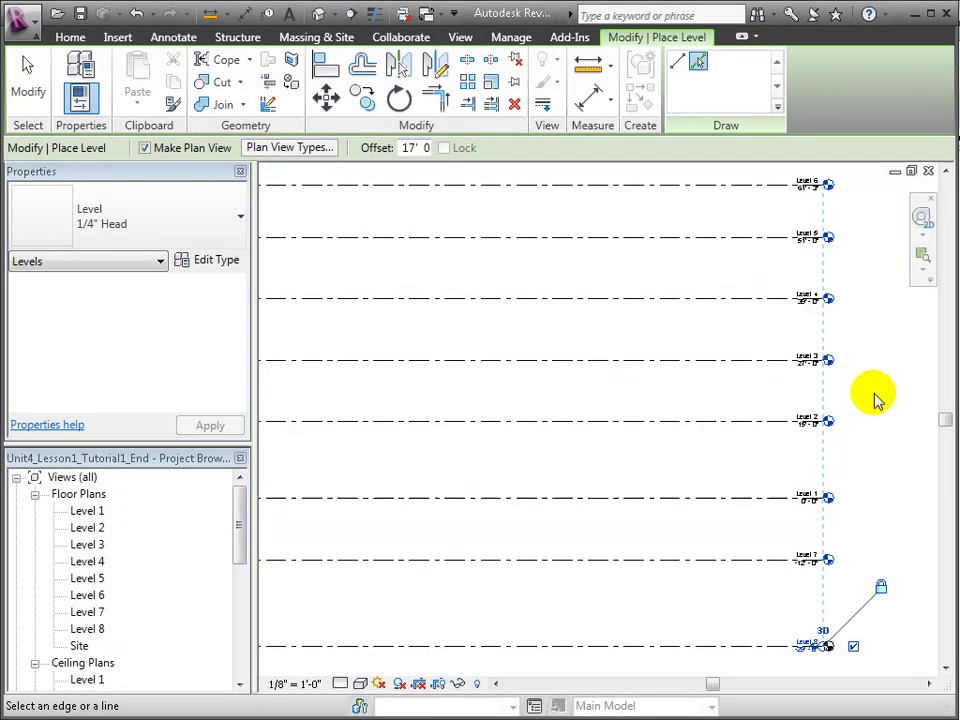
pyautogui.moveTo(875, 400); pyautogui.dragTo(876, 429, button='middle')
pyautogui.scroll(-1, 851, 411)
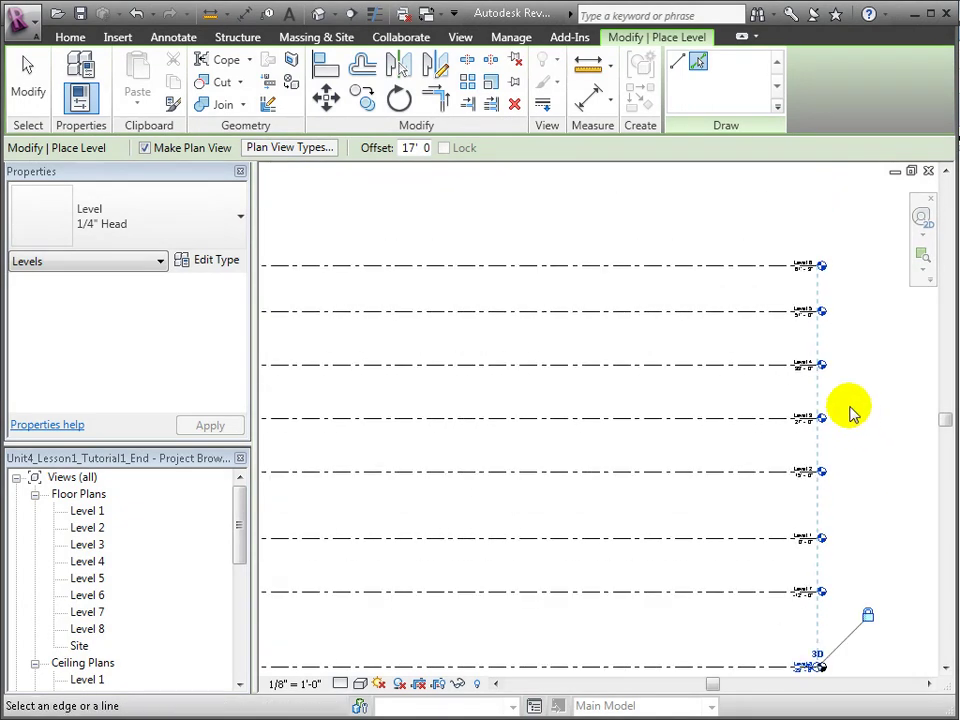
# Rename the top two levels Ridge and Roof, renaming their views to match.
pyautogui.press('Escape')
pyautogui.click(803, 265)
pyautogui.write('Ridge')
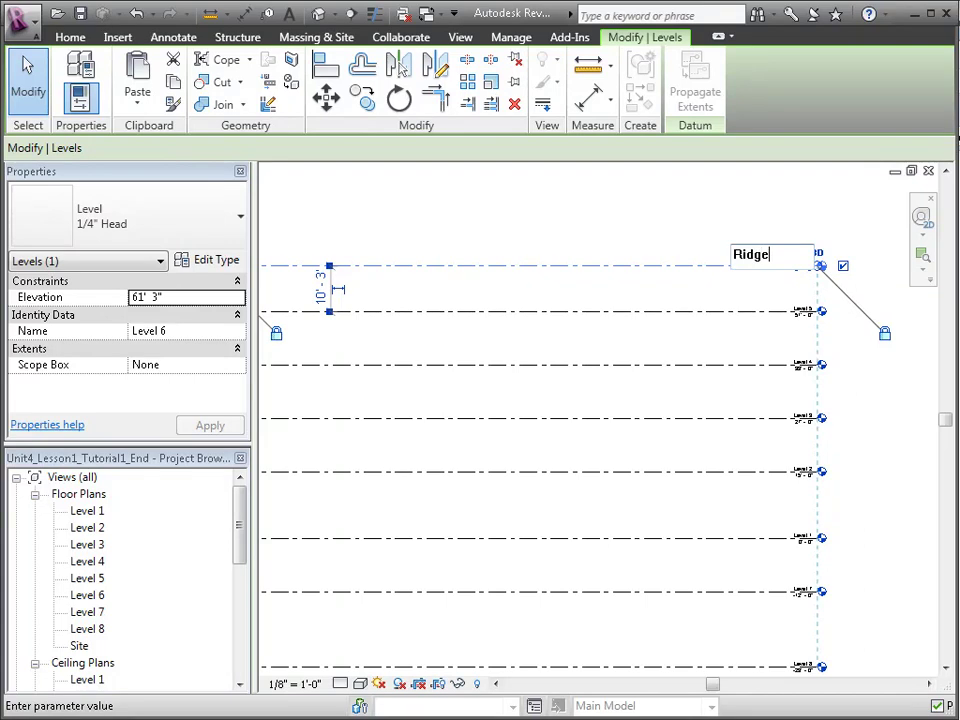
pyautogui.press('Return')
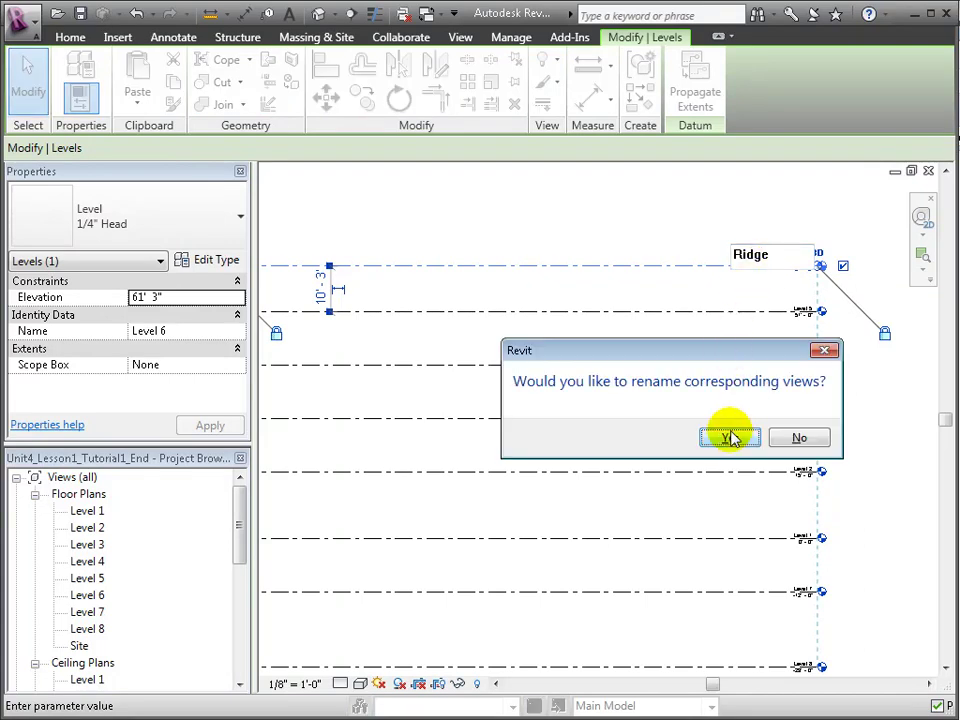
pyautogui.click(731, 438)
pyautogui.click(799, 311)
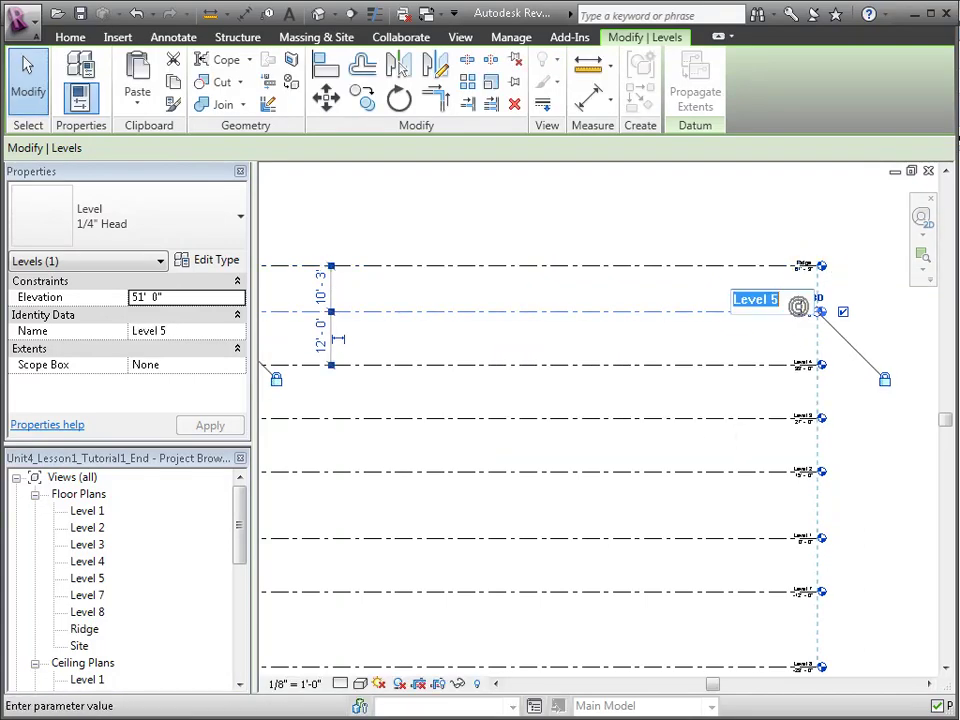
pyautogui.write('Roof')
pyautogui.press('Return')
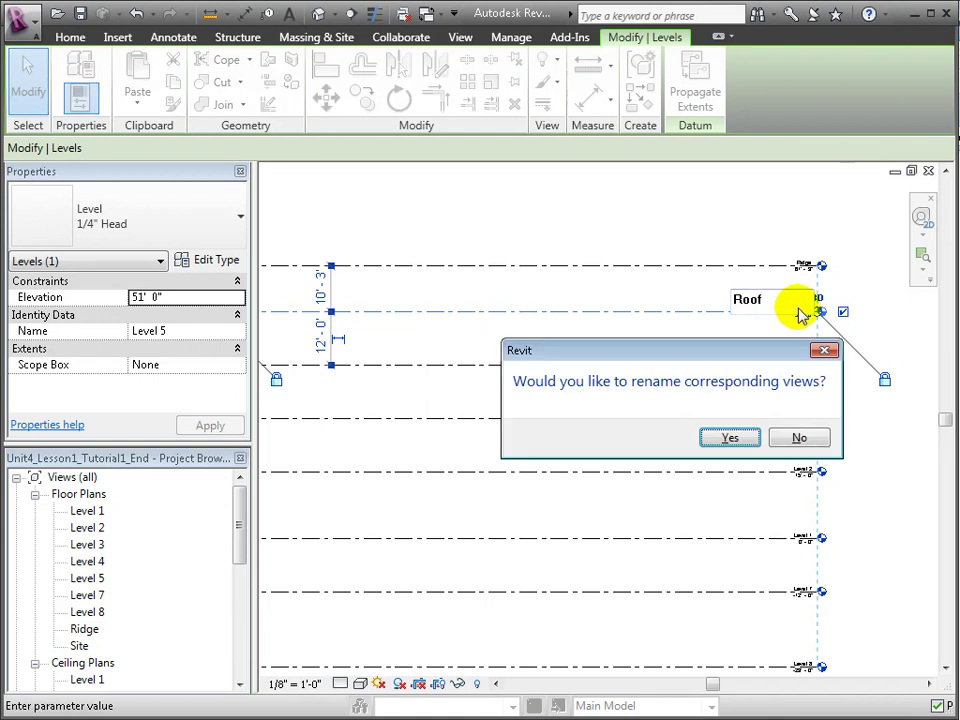
pyautogui.click(686, 439)
pyautogui.moveTo(500, 330)
pyautogui.mouseDown(button='middle')
pyautogui.moveTo(553, 375)
pyautogui.moveTo(670, 402)
pyautogui.moveTo(642, 407)
pyautogui.moveTo(656, 417)
pyautogui.mouseUp(button='middle')
# Pin all the level lines in the East elevation with one crossing window.
pyautogui.scroll(-1, 656, 417)
pyautogui.scroll(-7, 634, 50)
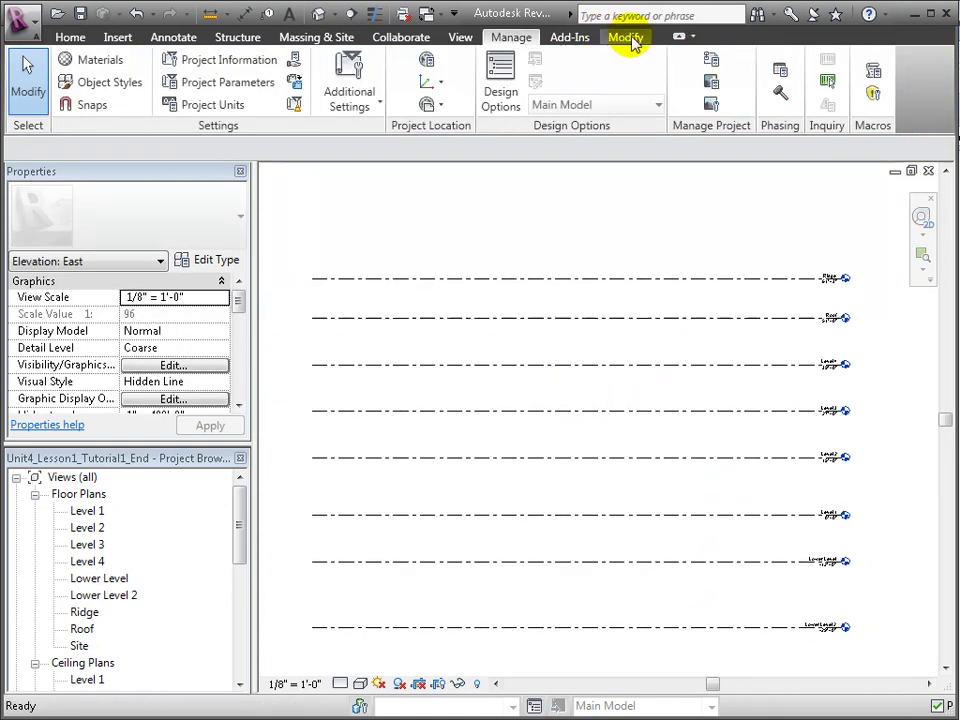
pyautogui.scroll(-1, 630, 45)
pyautogui.click(516, 86)
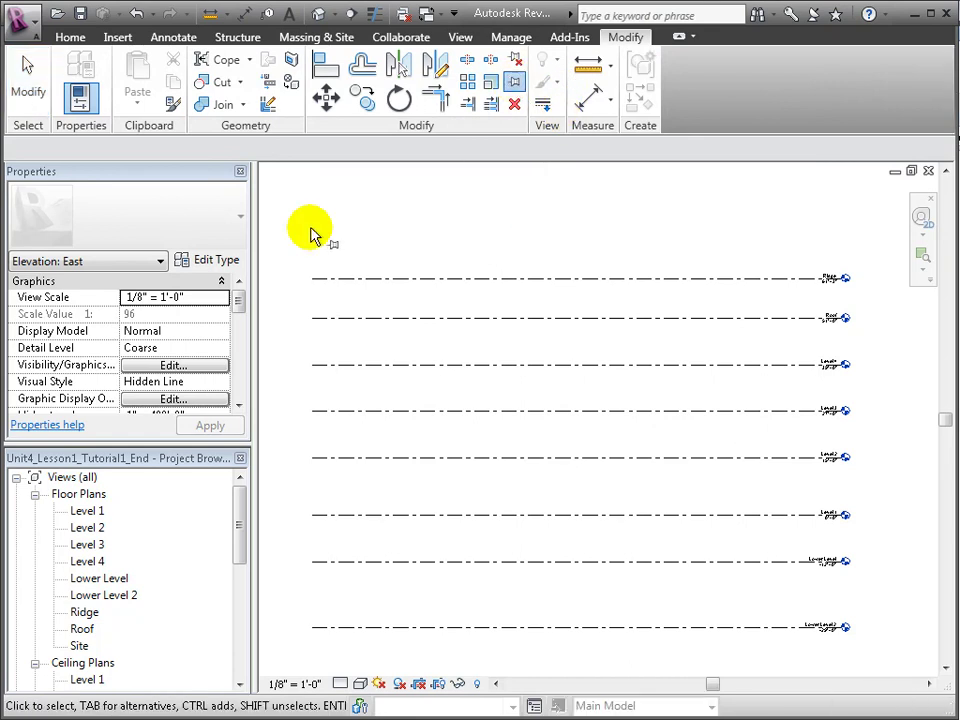
pyautogui.moveTo(890, 660)
pyautogui.mouseDown()
pyautogui.moveTo(705, 574)
pyautogui.moveTo(354, 240)
pyautogui.moveTo(300, 232)
pyautogui.mouseUp()
pyautogui.rightClick(360, 258)
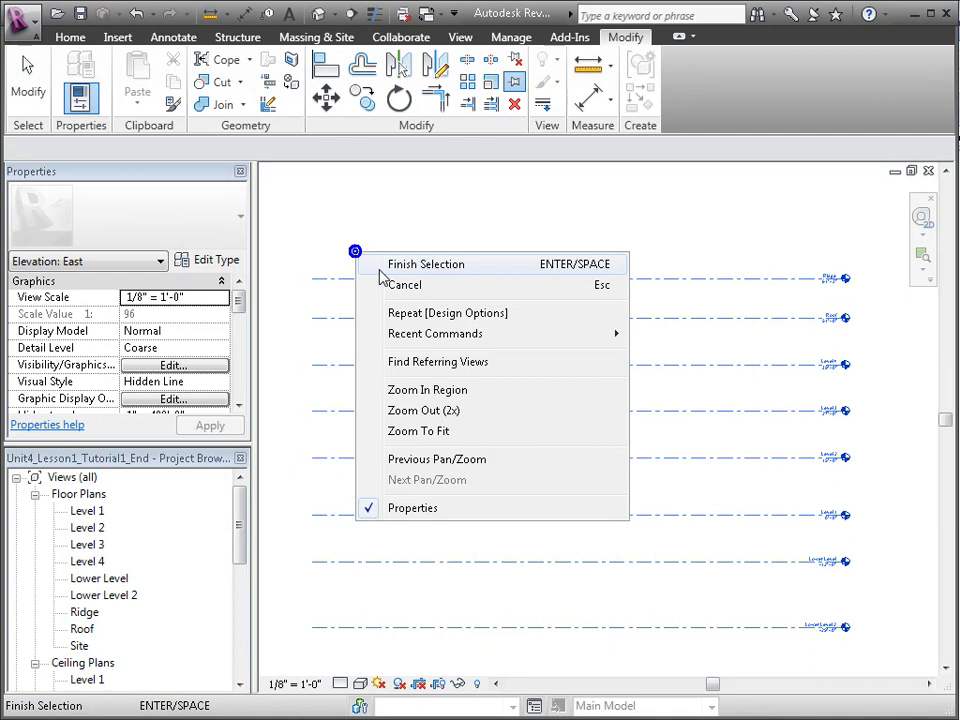
pyautogui.click(383, 268)
pyautogui.click(403, 236)
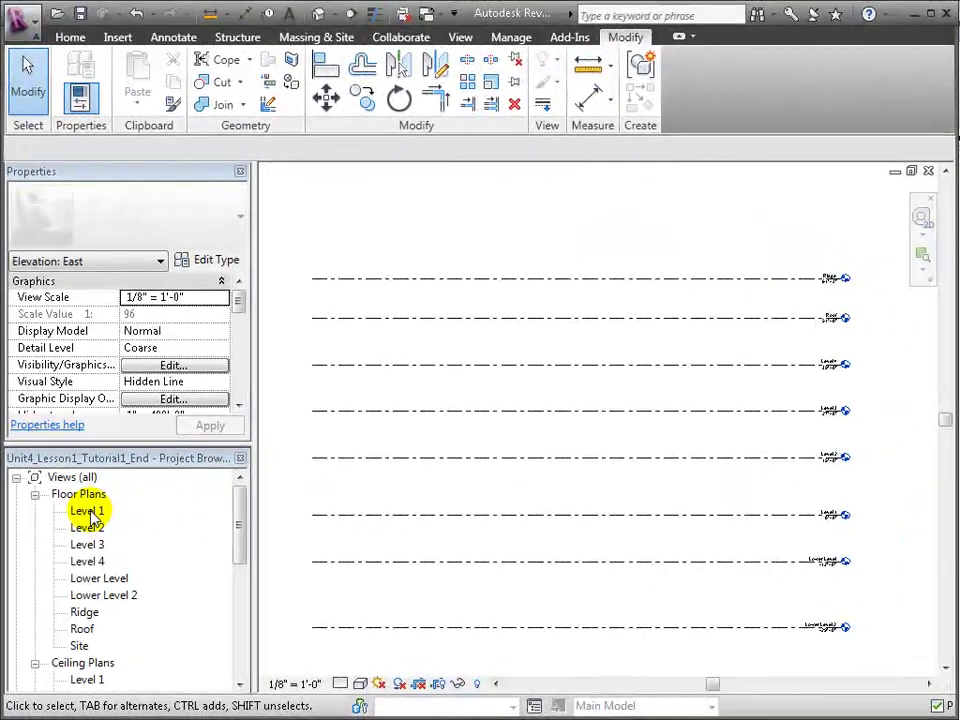
# Open the Level 1 floor plan and draw a vertical grid line near its left side.
pyautogui.doubleClick(87, 511)
pyautogui.moveTo(461, 486); pyautogui.dragTo(390, 530, button='middle')
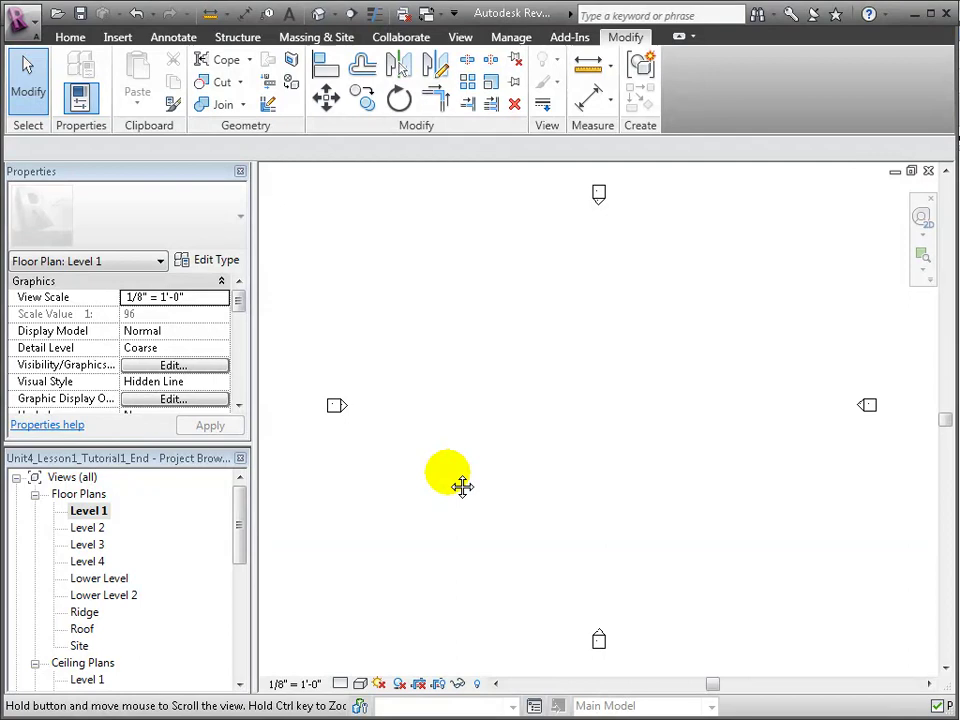
pyautogui.moveTo(467, 476); pyautogui.dragTo(498, 428, button='middle')
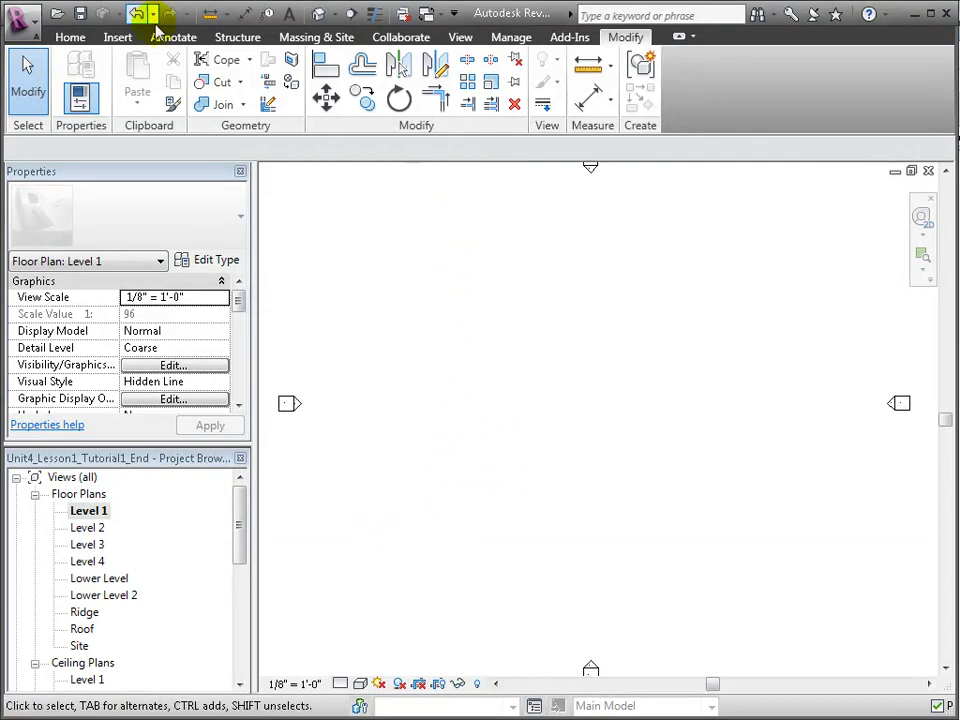
pyautogui.click(72, 36)
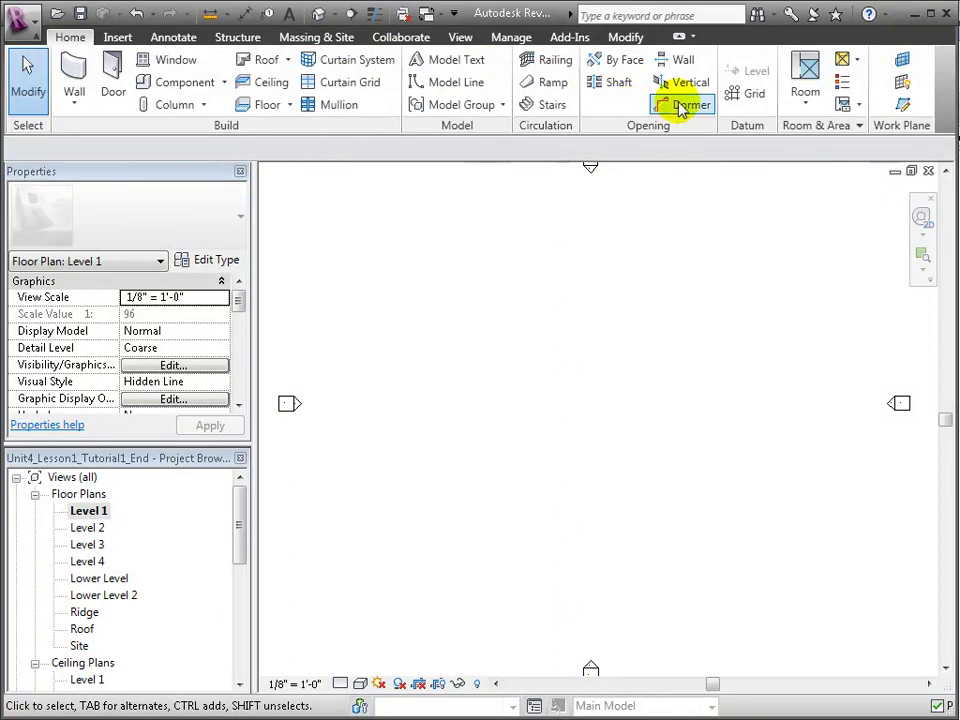
pyautogui.click(737, 98)
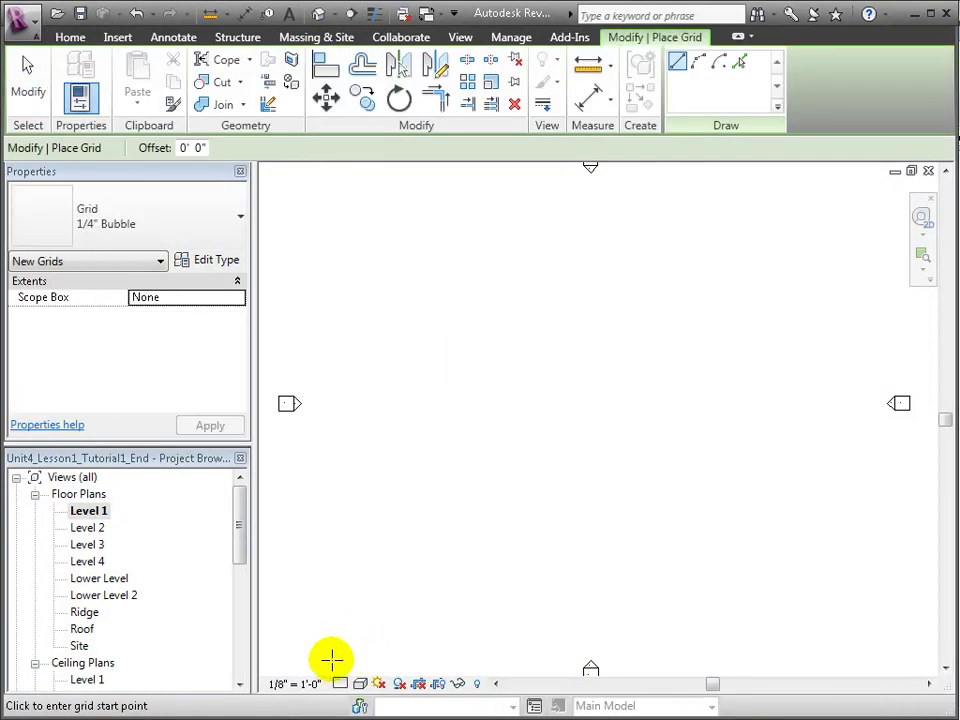
pyautogui.click(315, 660)
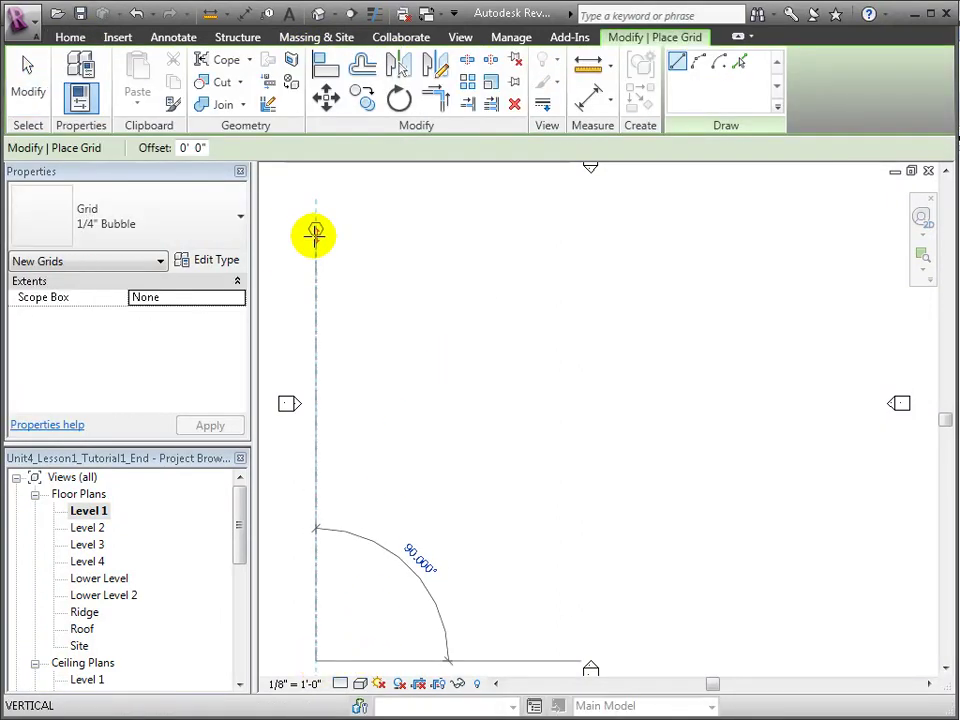
pyautogui.click(316, 190)
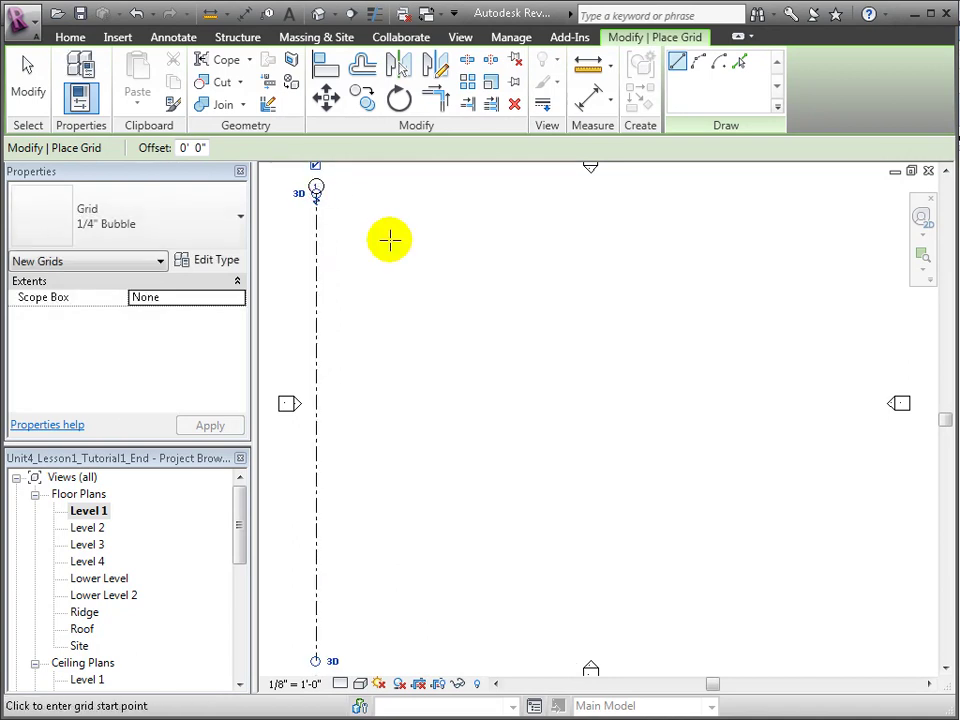
pyautogui.press('Escape')
# Rename the new grid's bubble to A.
pyautogui.click(317, 195)
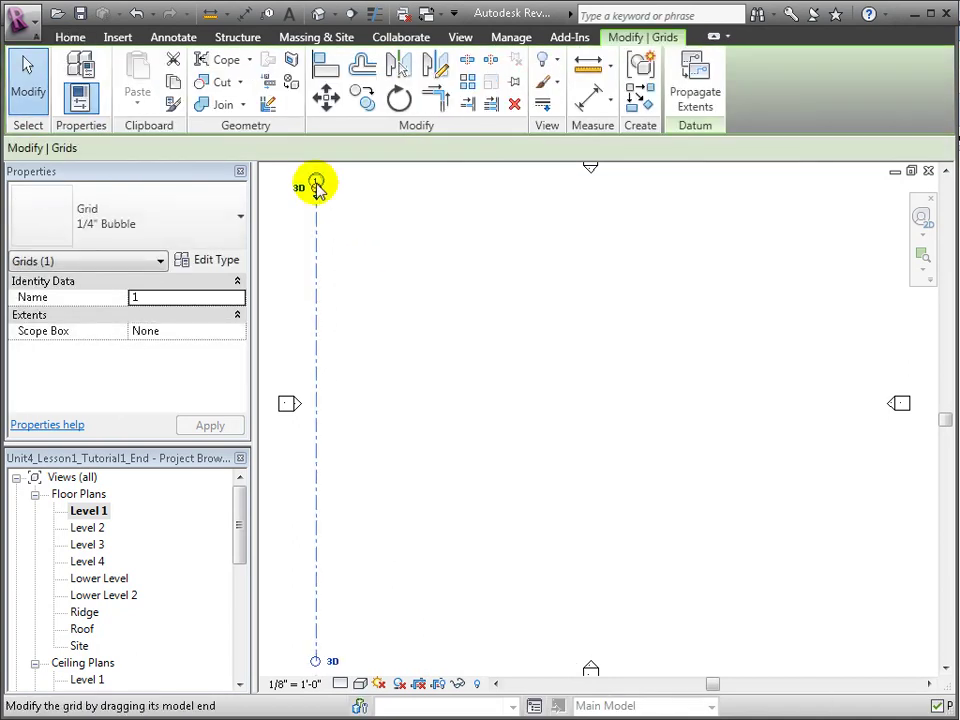
pyautogui.click(316, 185)
pyautogui.write('A')
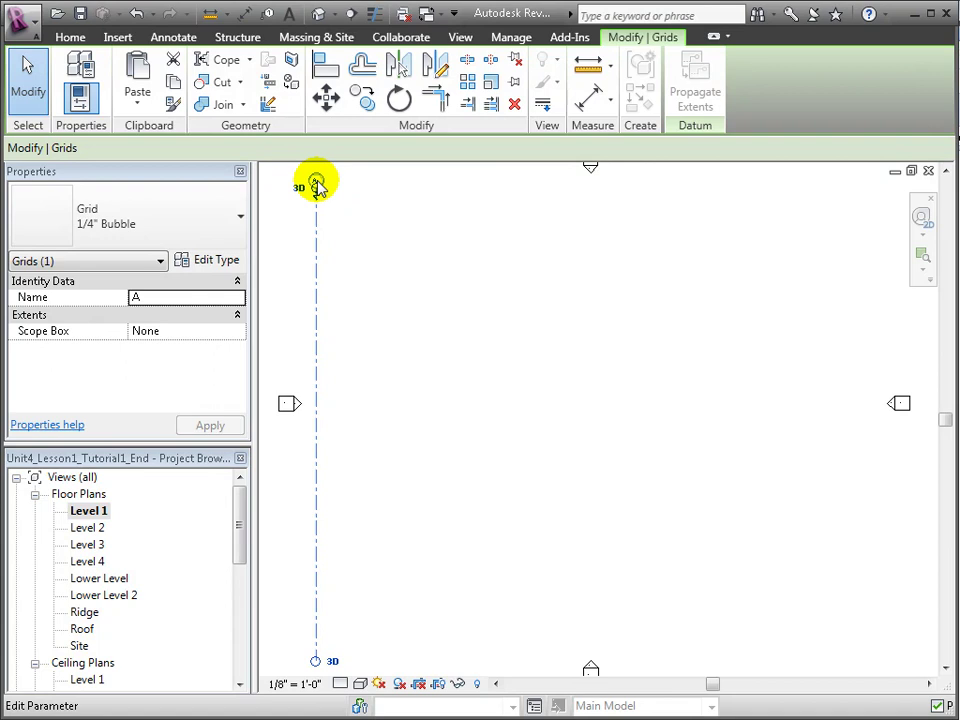
pyautogui.press('Return')
pyautogui.click(343, 298)
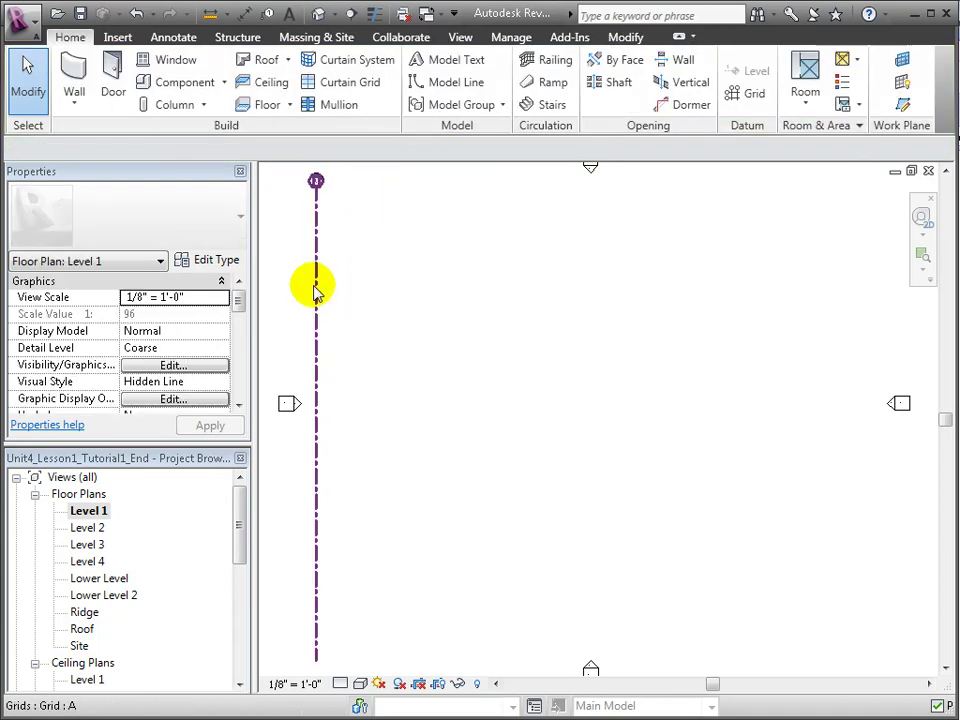
pyautogui.rightClick(313, 290)
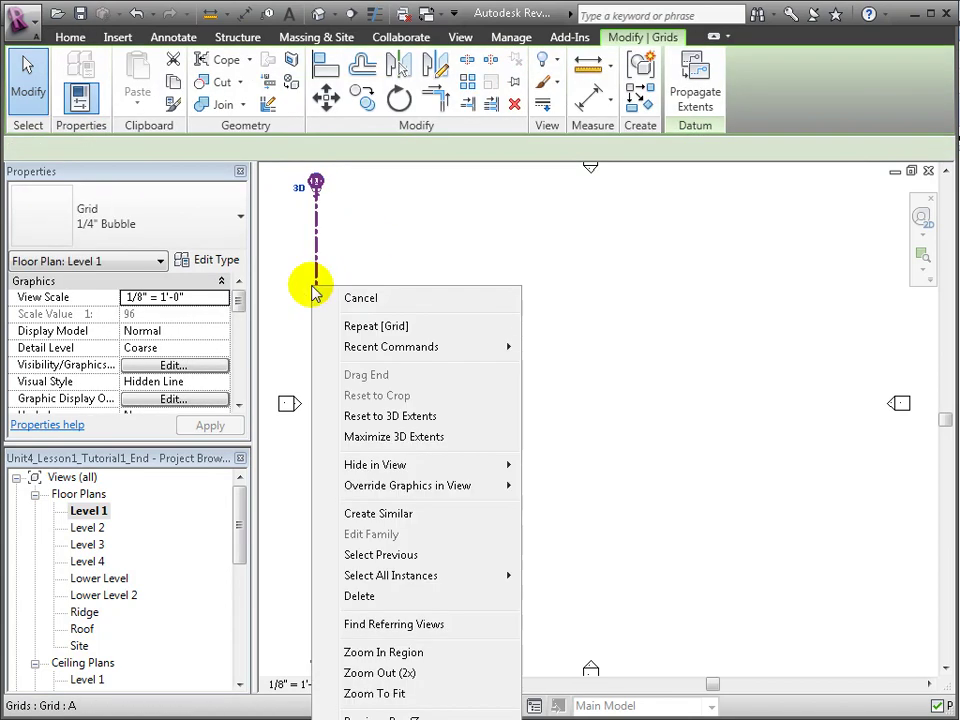
# Create successive vertical grids 20' to the right, starting from grid A.
pyautogui.click(405, 515)
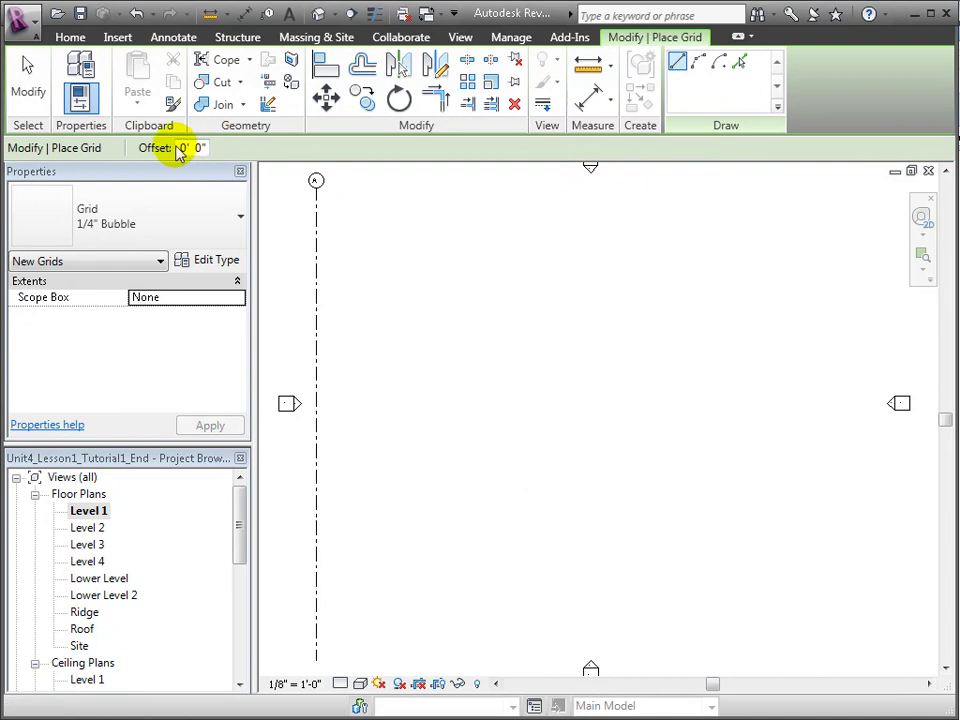
pyautogui.write('20')
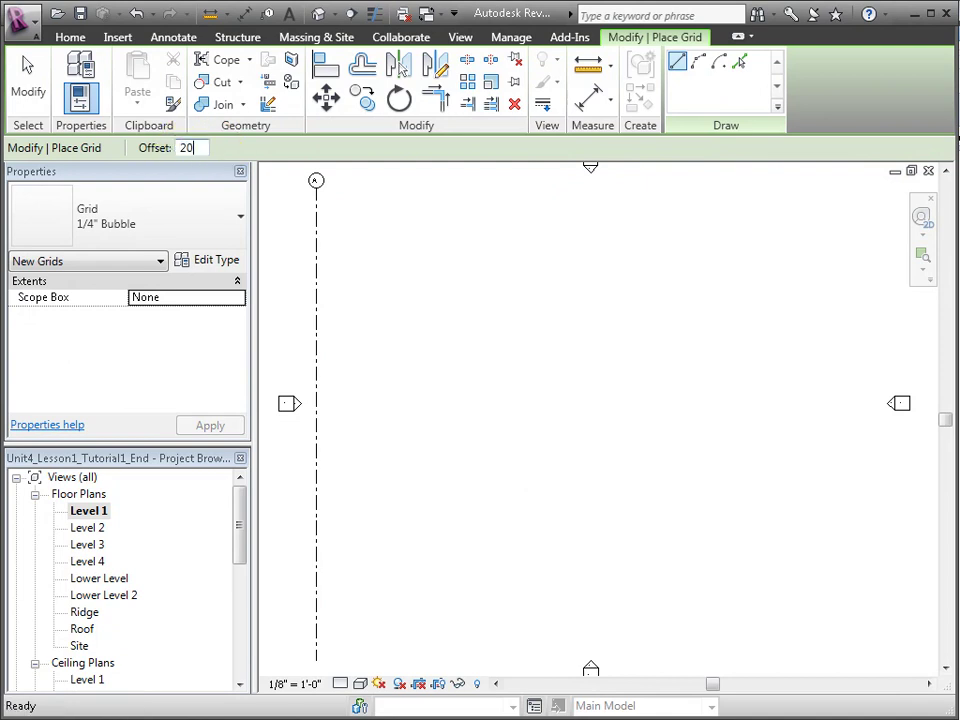
pyautogui.press('Return')
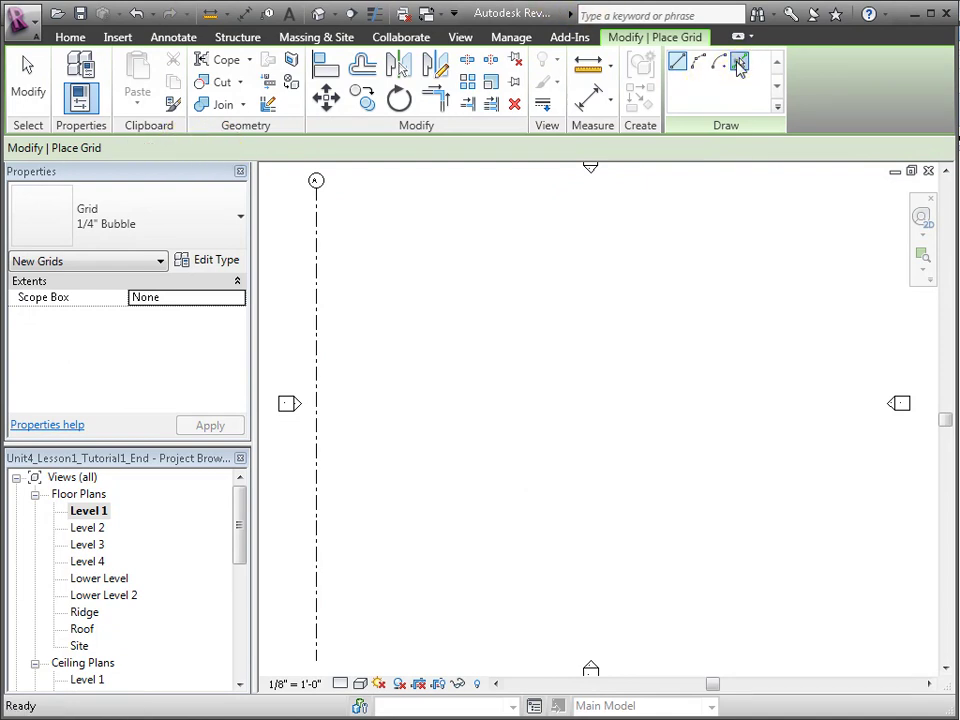
pyautogui.click(739, 64)
pyautogui.click(317, 300)
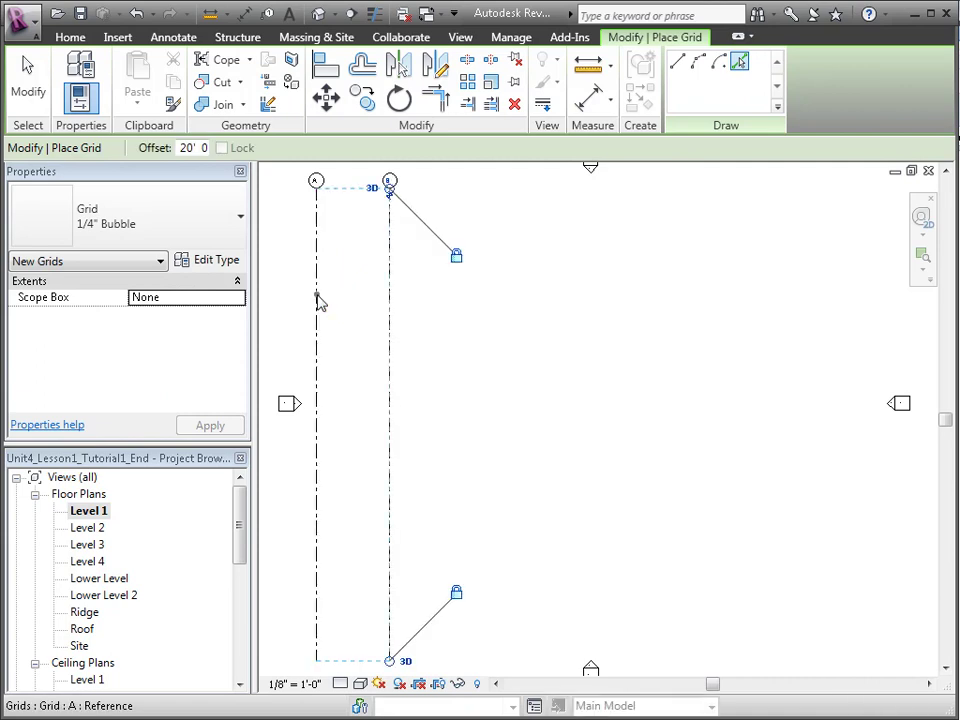
pyautogui.click(389, 305)
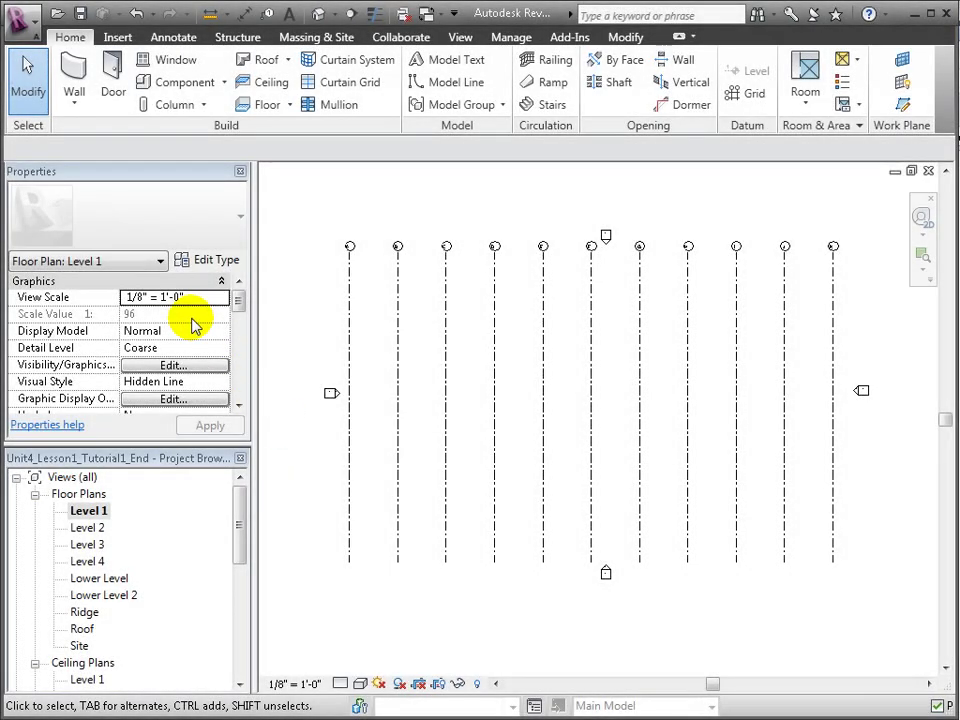
# Draw a horizontal grid from left of grid A to past grid K.
pyautogui.scroll(2, 321, 386)
pyautogui.moveTo(326, 304); pyautogui.dragTo(304, 335, button='middle')
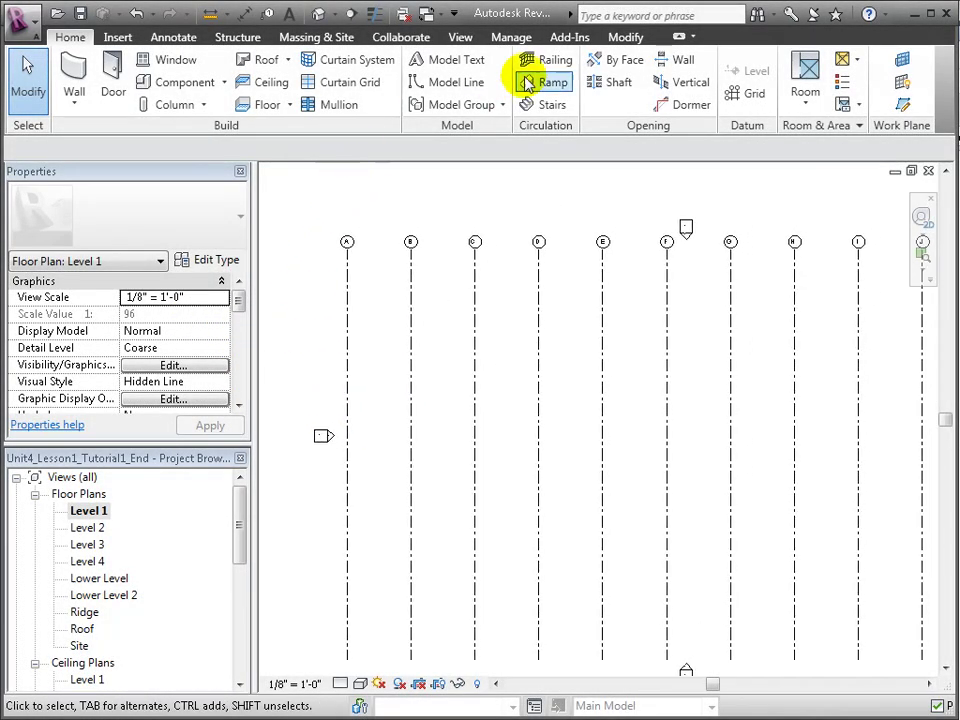
pyautogui.click(742, 94)
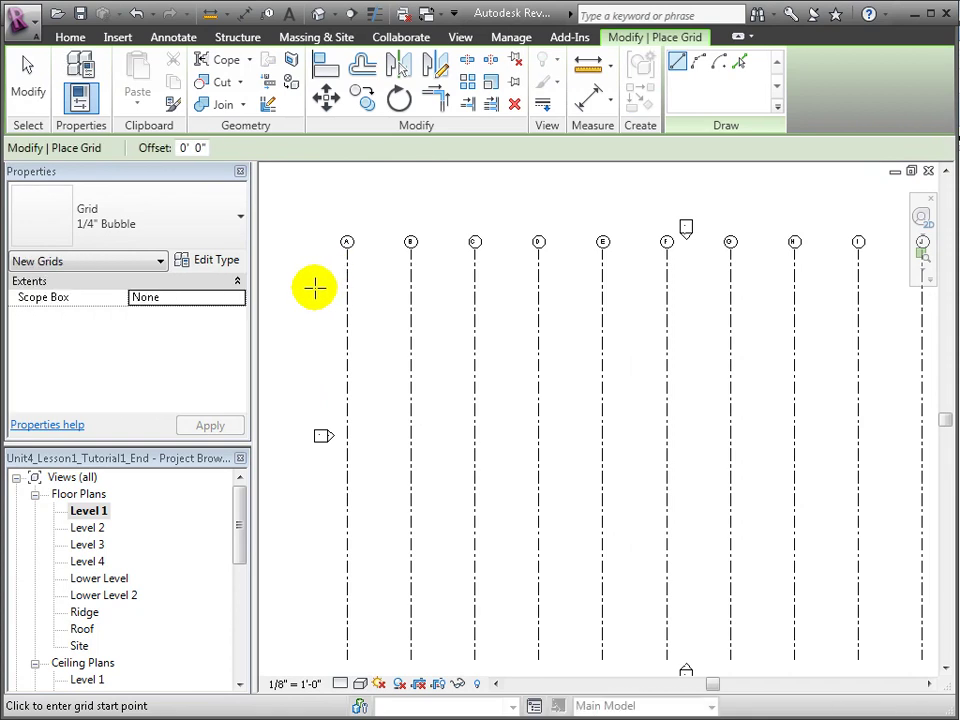
pyautogui.scroll(-1, 330, 292)
pyautogui.moveTo(334, 294); pyautogui.dragTo(311, 309, button='middle')
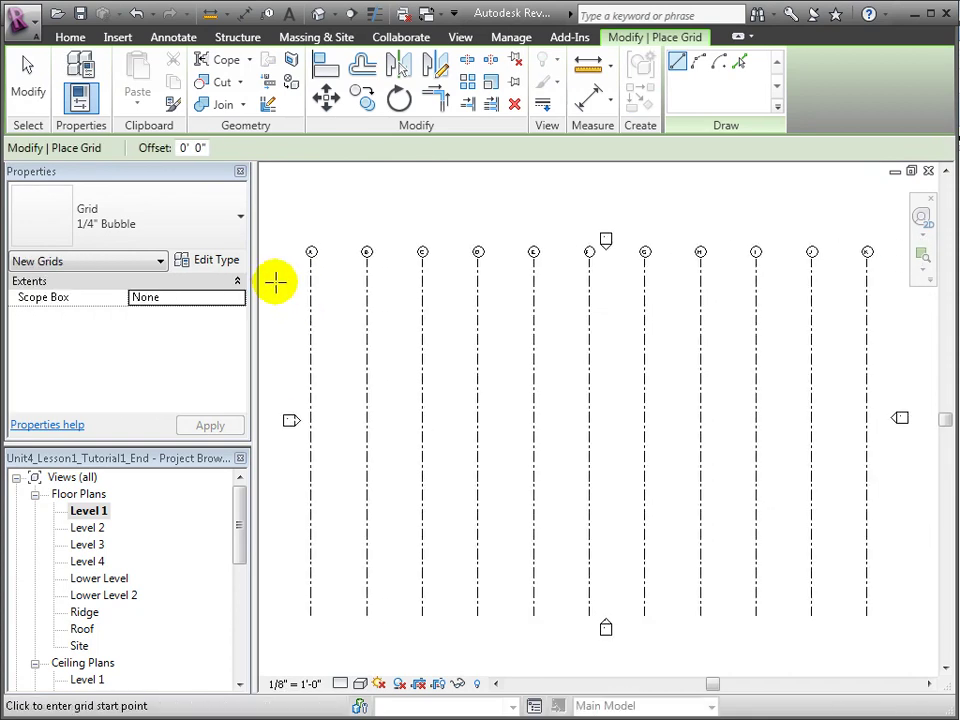
pyautogui.click(275, 283)
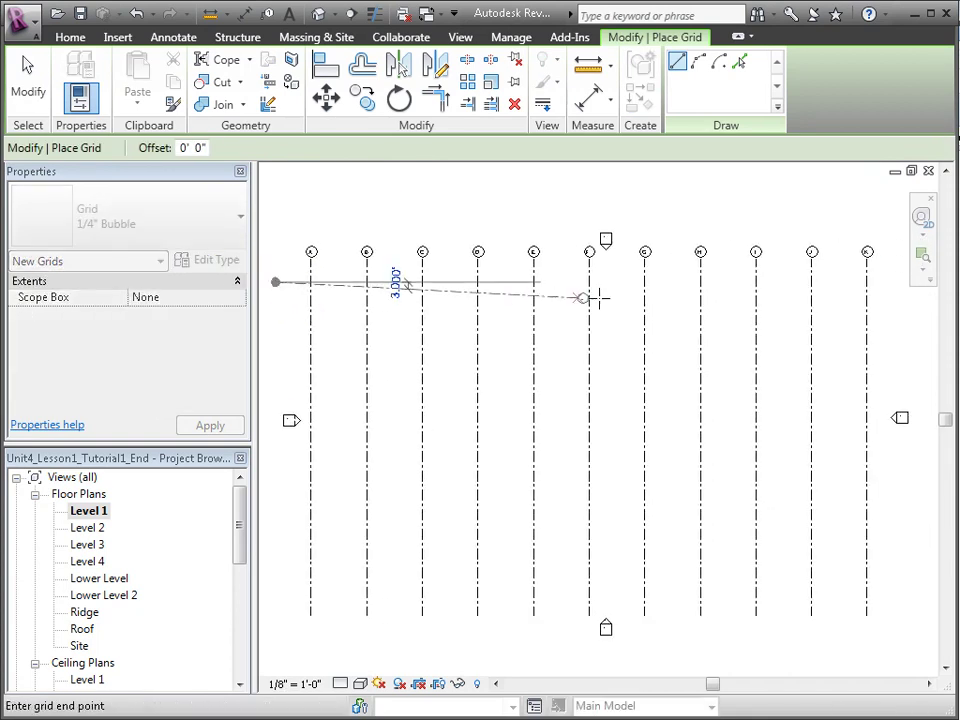
pyautogui.click(888, 281)
pyautogui.press('Escape')
pyautogui.press('Escape')
pyautogui.scroll(3, 888, 281)
# Rename the horizontal grid to 1.
pyautogui.doubleClick(782, 259)
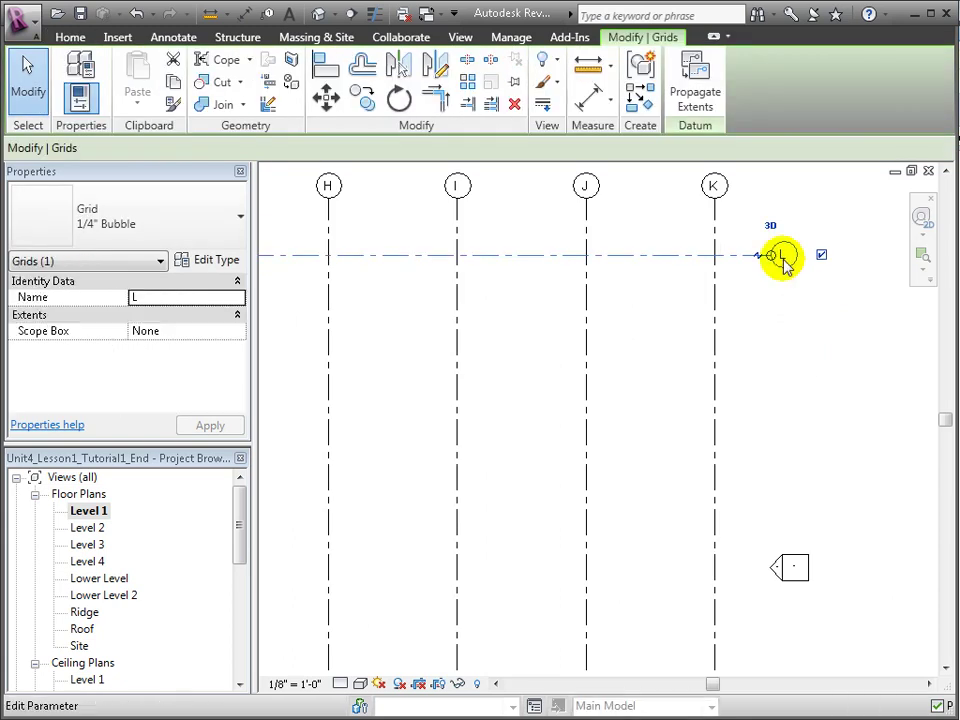
pyautogui.press('Return')
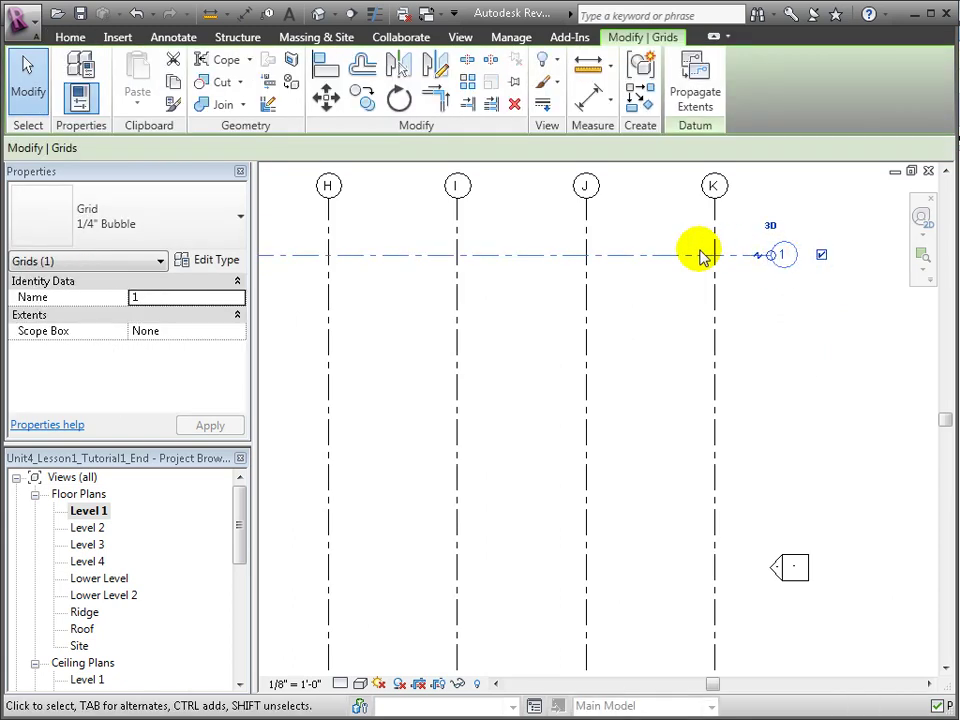
pyautogui.rightClick(700, 256)
pyautogui.click(790, 484)
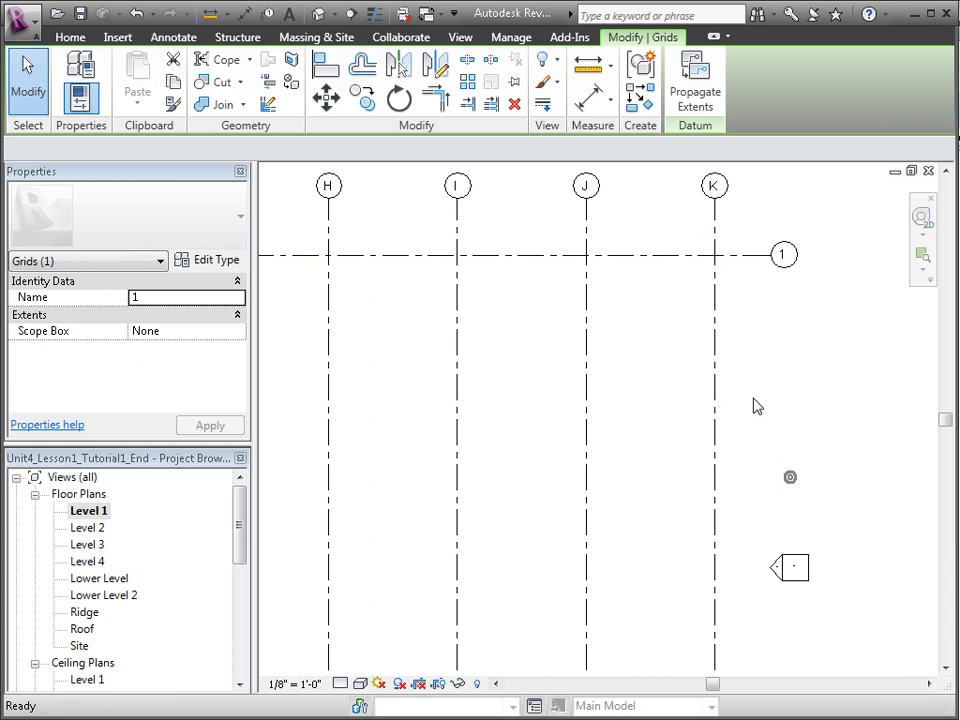
# Add horizontal grids 2 and 3 at 20' spacing below grid 1.
pyautogui.click(742, 63)
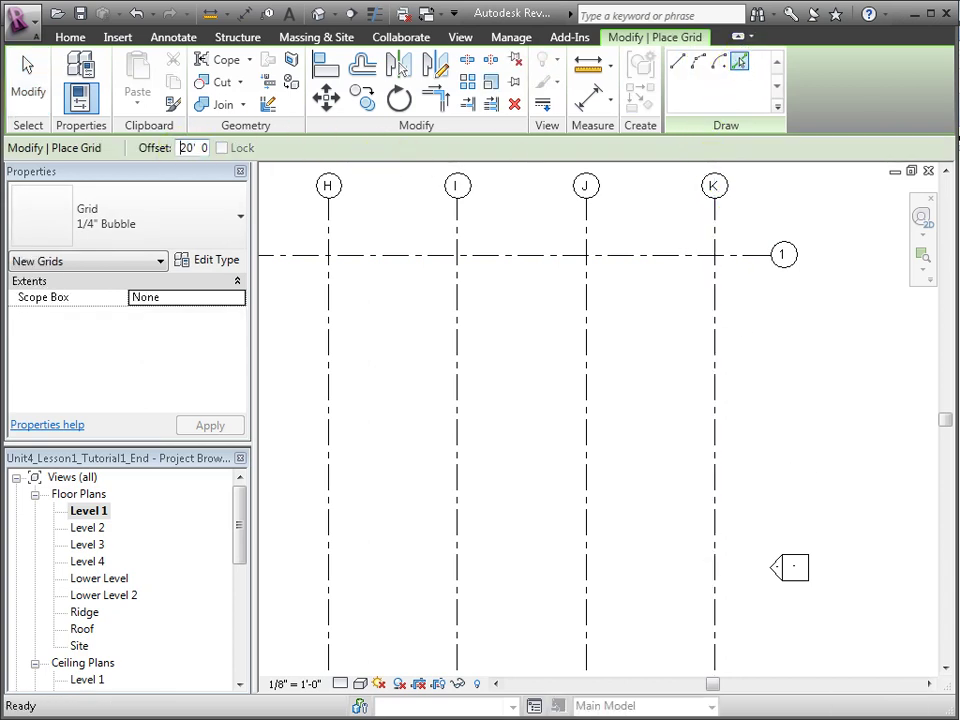
pyautogui.click(628, 258)
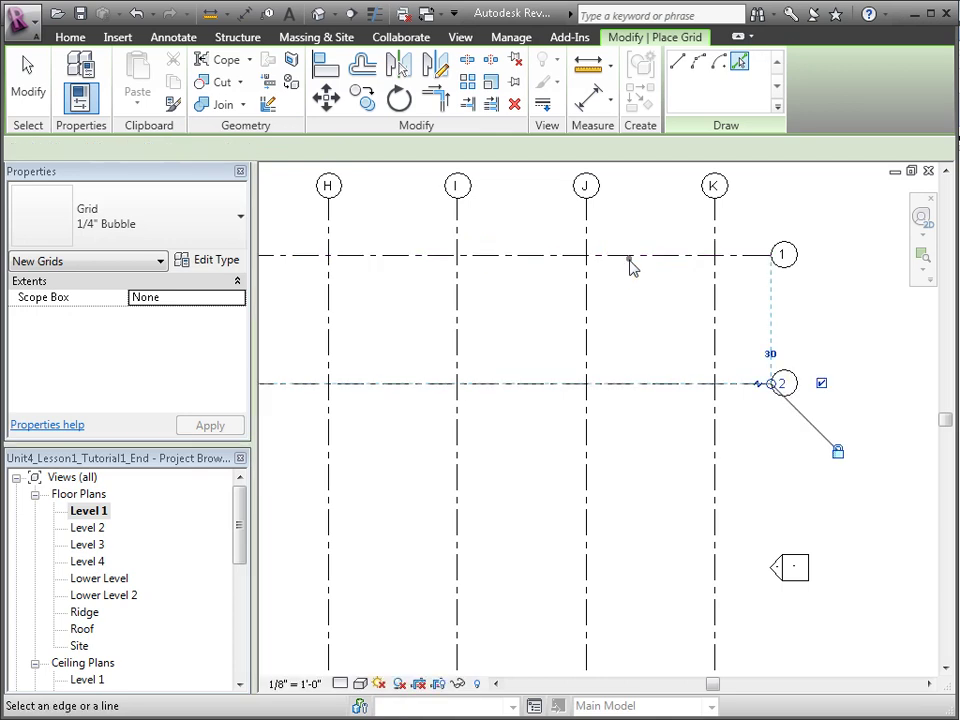
pyautogui.click(641, 386)
pyautogui.scroll(-1, 842, 413)
pyautogui.scroll(-1, 851, 419)
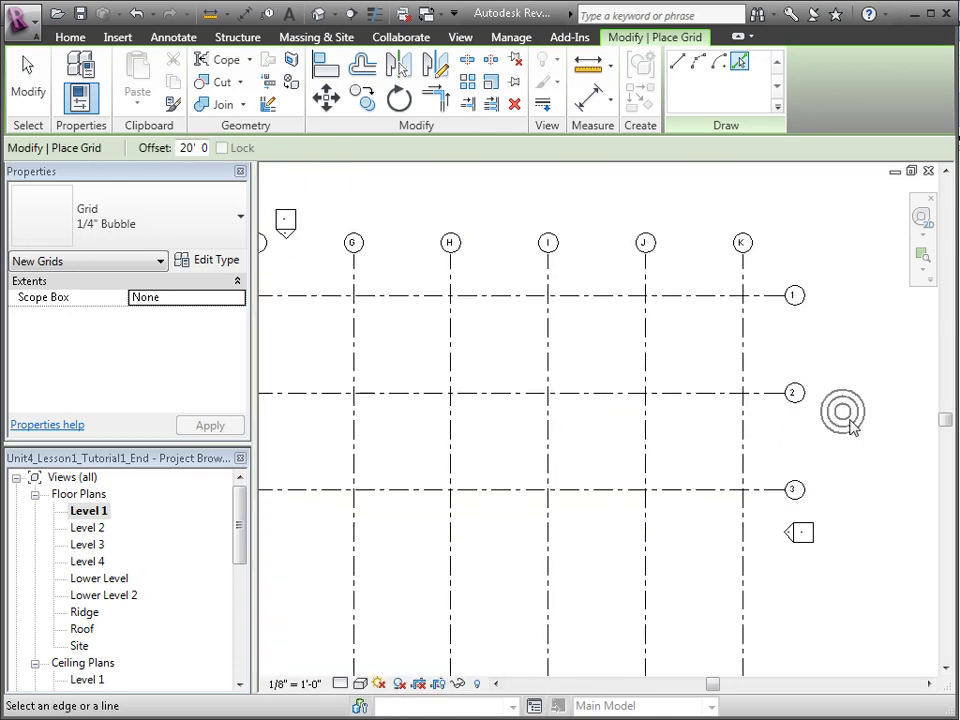
pyautogui.scroll(-2, 860, 426)
pyautogui.moveTo(861, 426); pyautogui.dragTo(901, 439, button='middle')
pyautogui.scroll(-1, 583, 294)
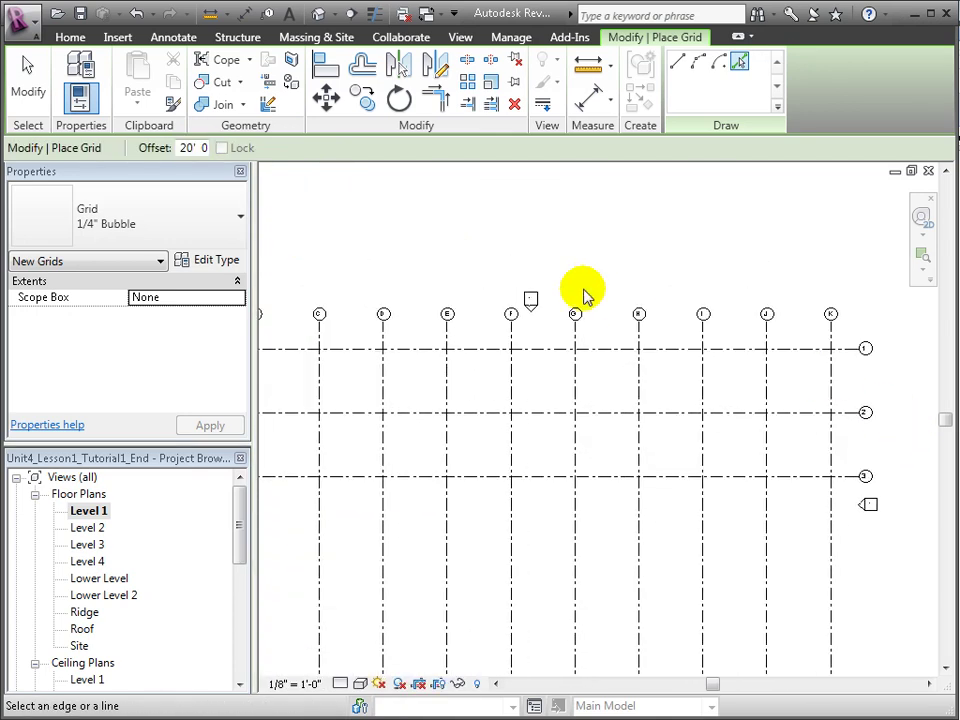
pyautogui.moveTo(499, 251); pyautogui.dragTo(660, 212, button='middle')
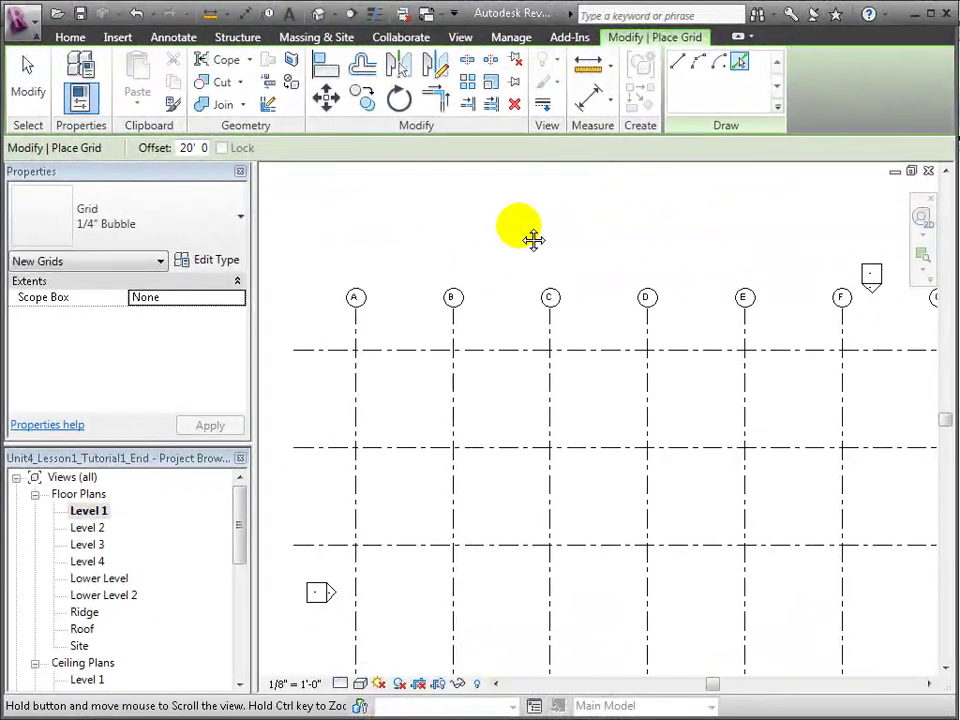
pyautogui.moveTo(533, 239); pyautogui.dragTo(549, 204, button='middle')
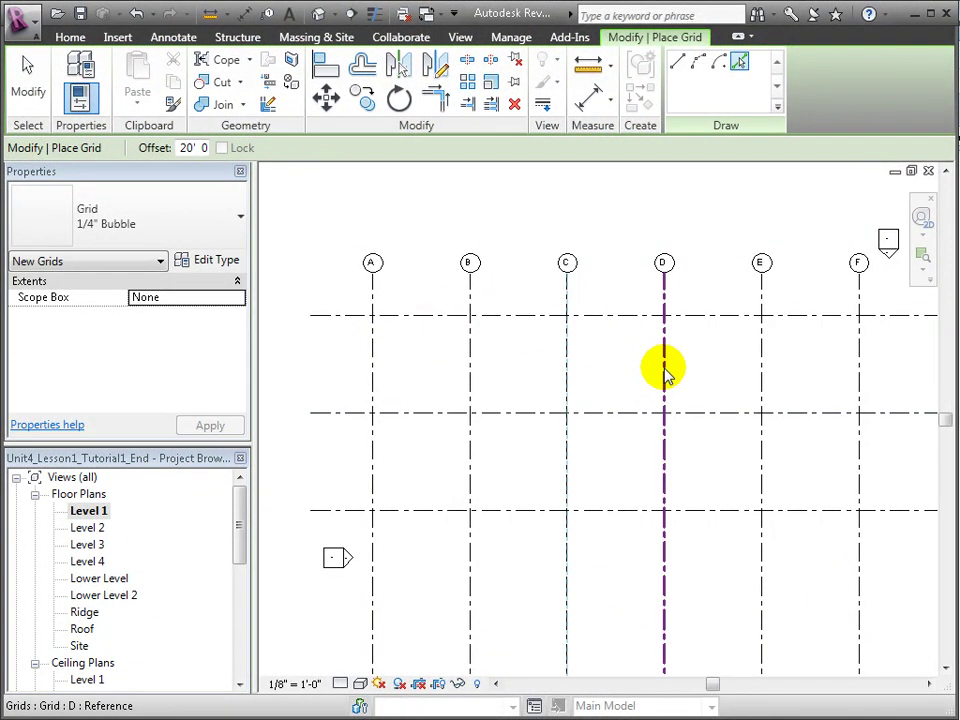
pyautogui.press('Escape')
pyautogui.press('Escape')
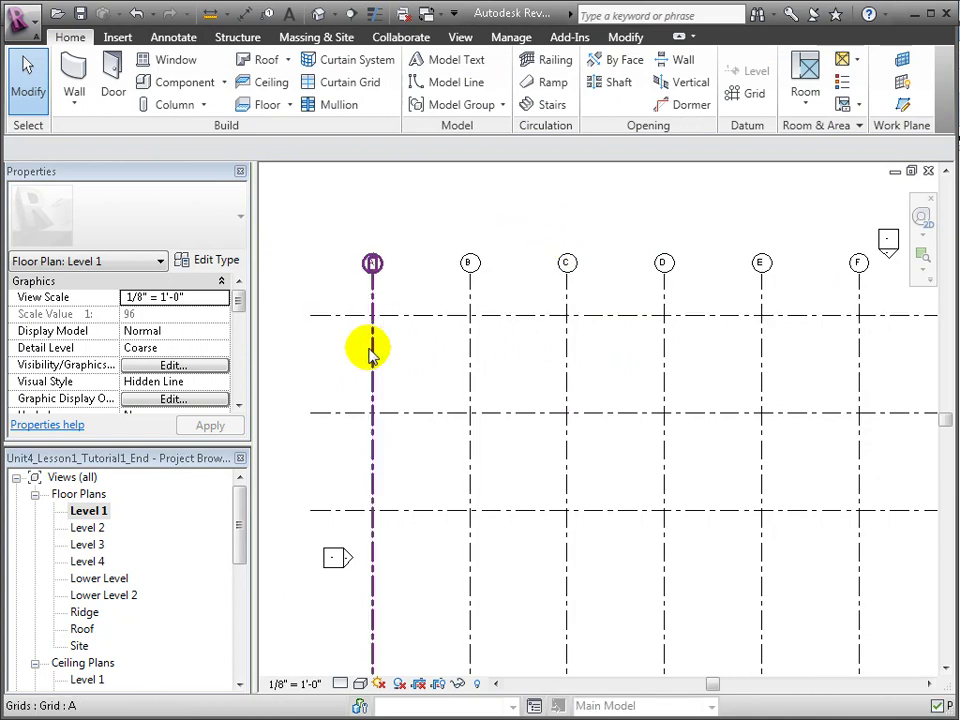
# Add reference planes offset 9" from grids A and D.
pyautogui.click(903, 108)
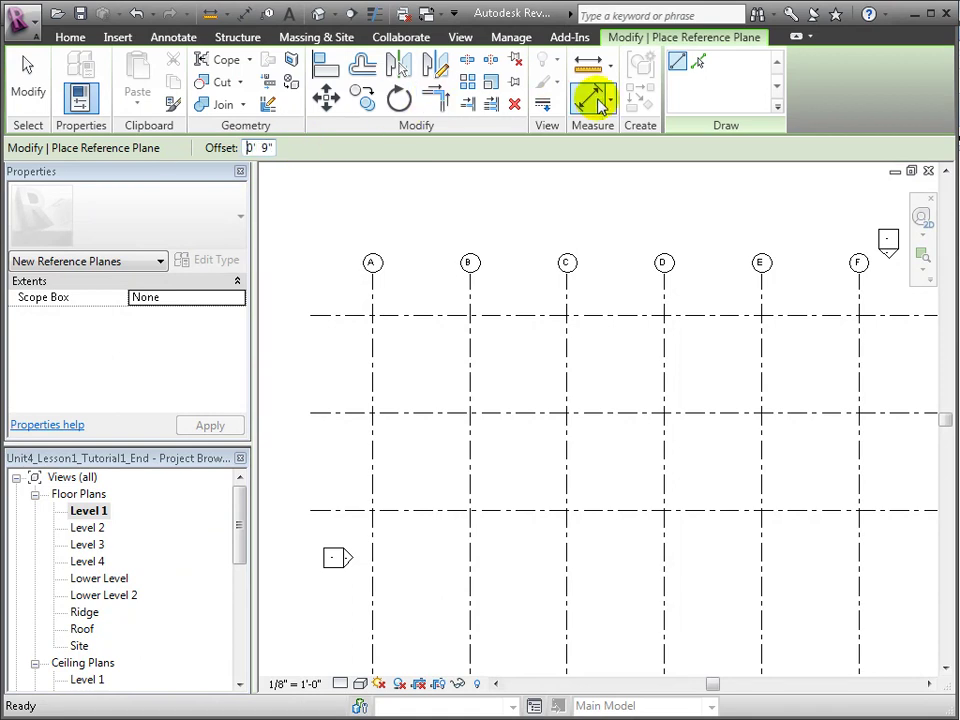
pyautogui.click(698, 62)
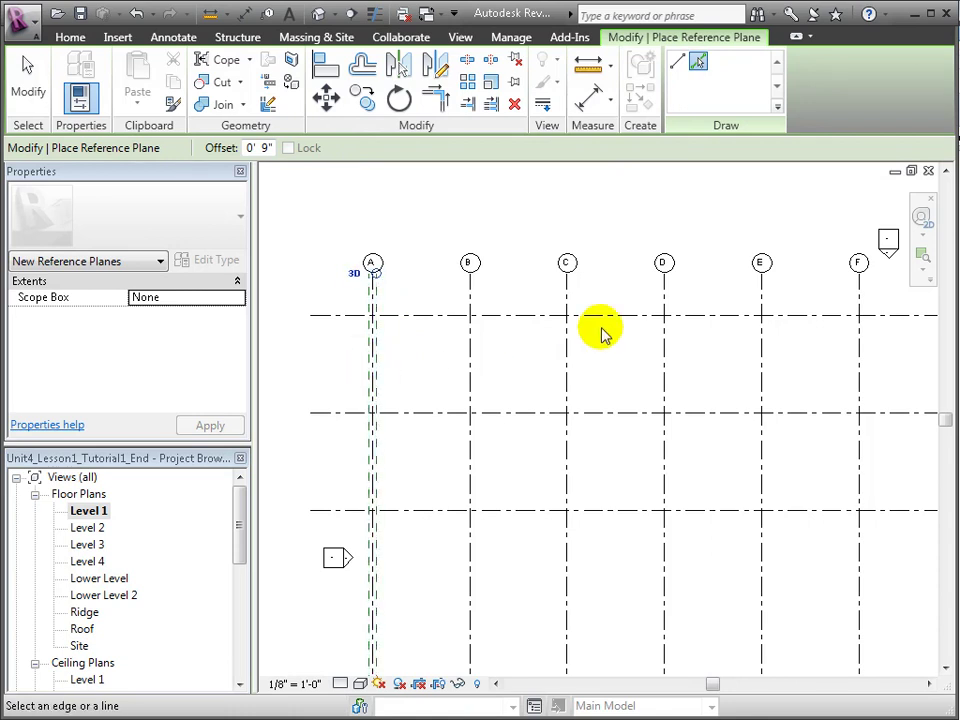
pyautogui.click(663, 368)
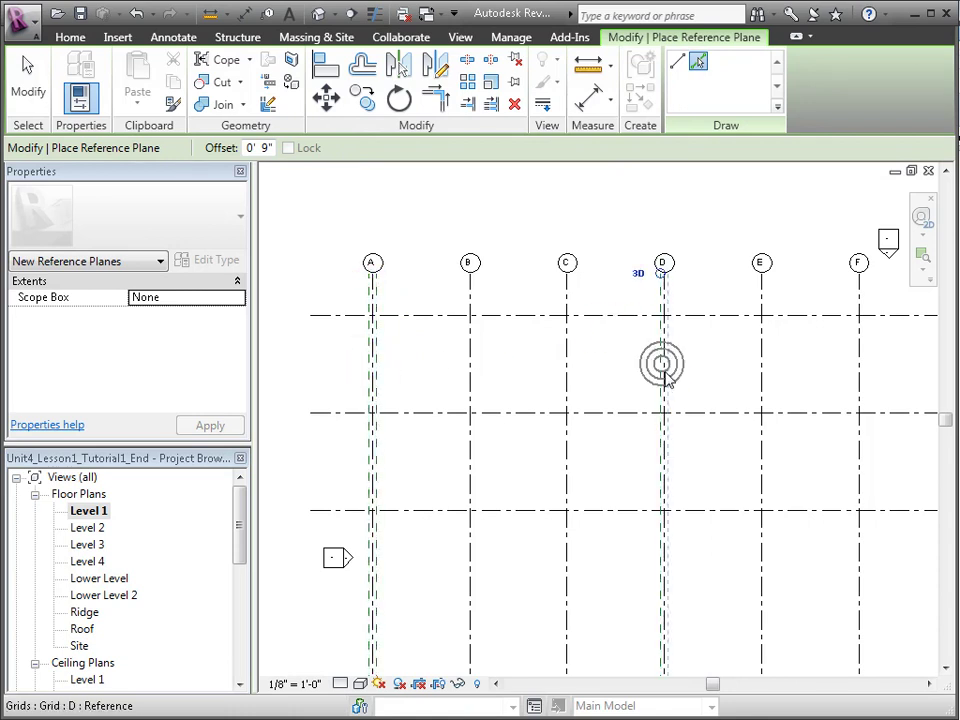
pyautogui.press('Escape')
pyautogui.press('Escape')
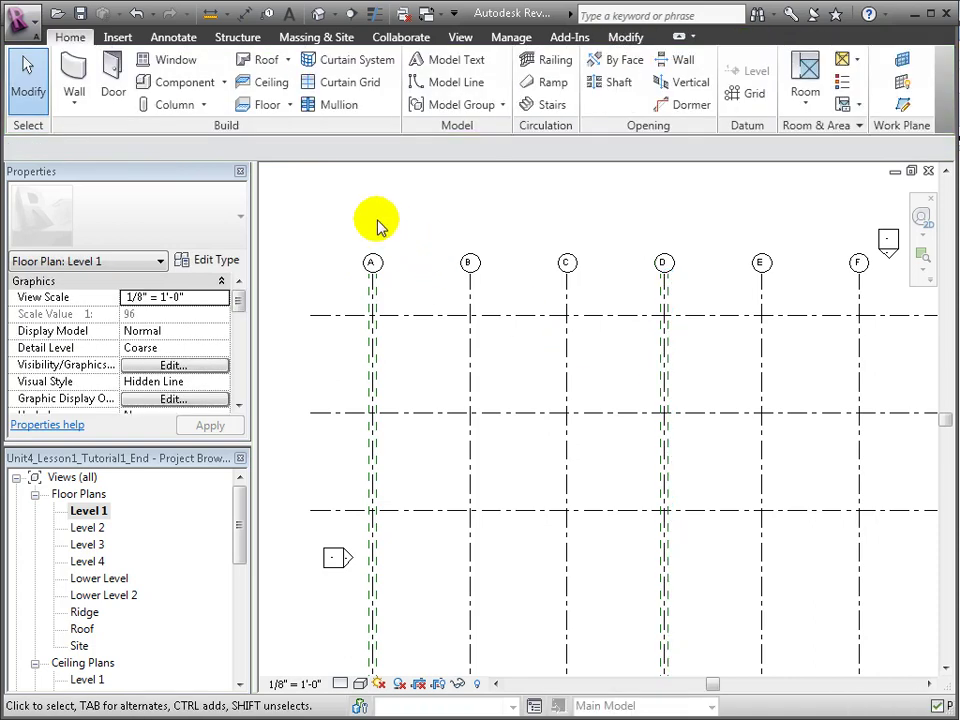
# Window-select the entire grid and reference plane layout.
pyautogui.scroll(-1, 377, 219)
pyautogui.scroll(-1, 421, 246)
pyautogui.moveTo(555, 405); pyautogui.dragTo(467, 336, button='middle')
pyautogui.scroll(-4, 507, 398)
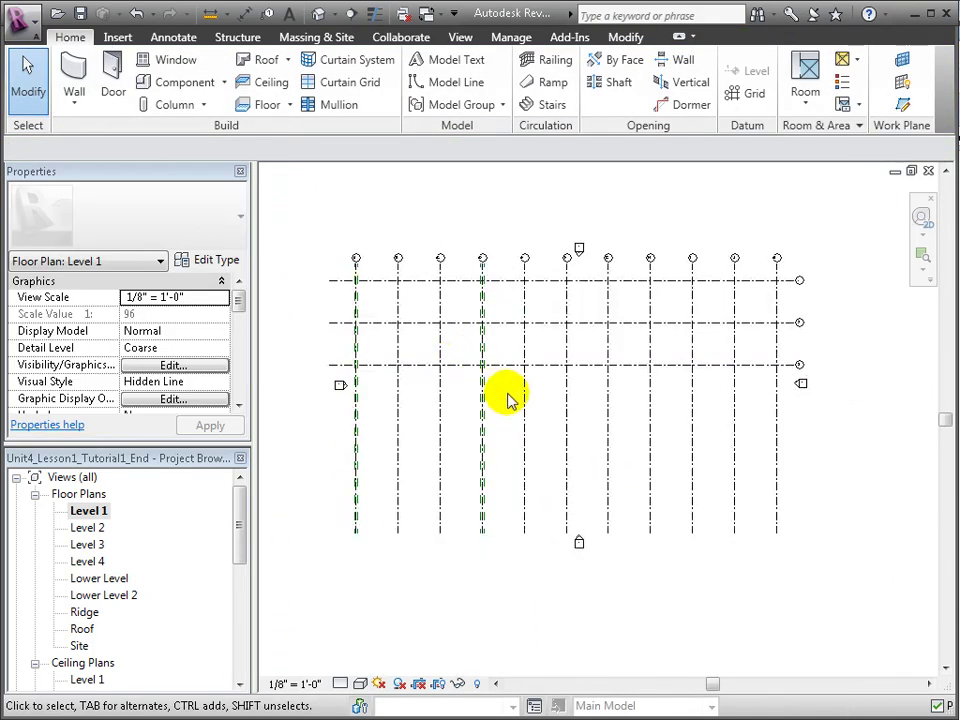
pyautogui.moveTo(330, 213); pyautogui.dragTo(814, 576)
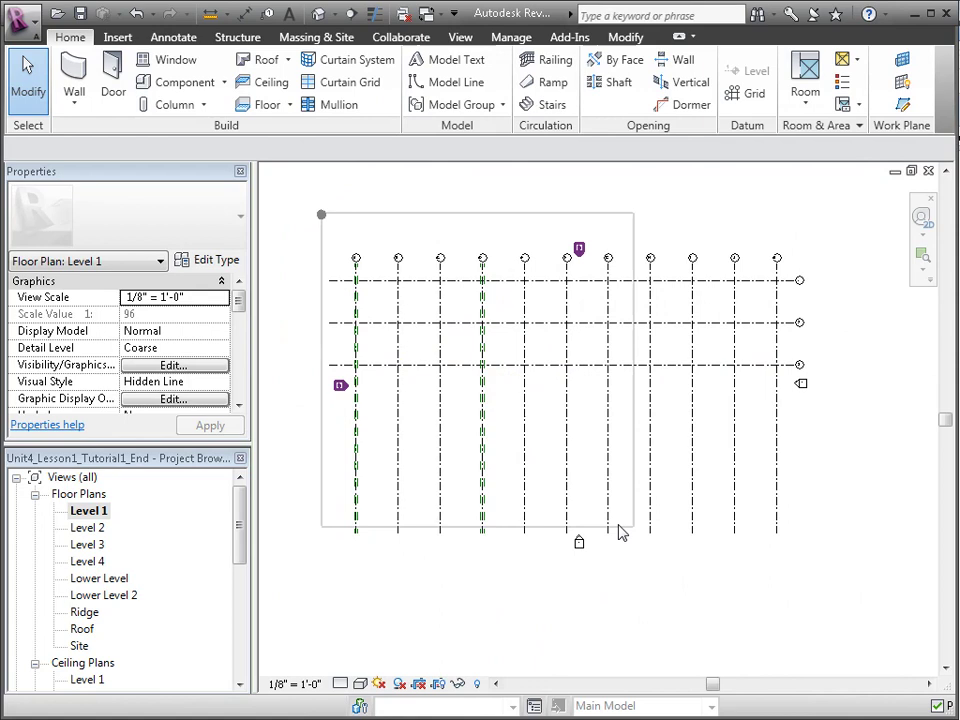
# Filter the selection to only grids and reference planes, excluding views and elevations.
pyautogui.click(686, 95)
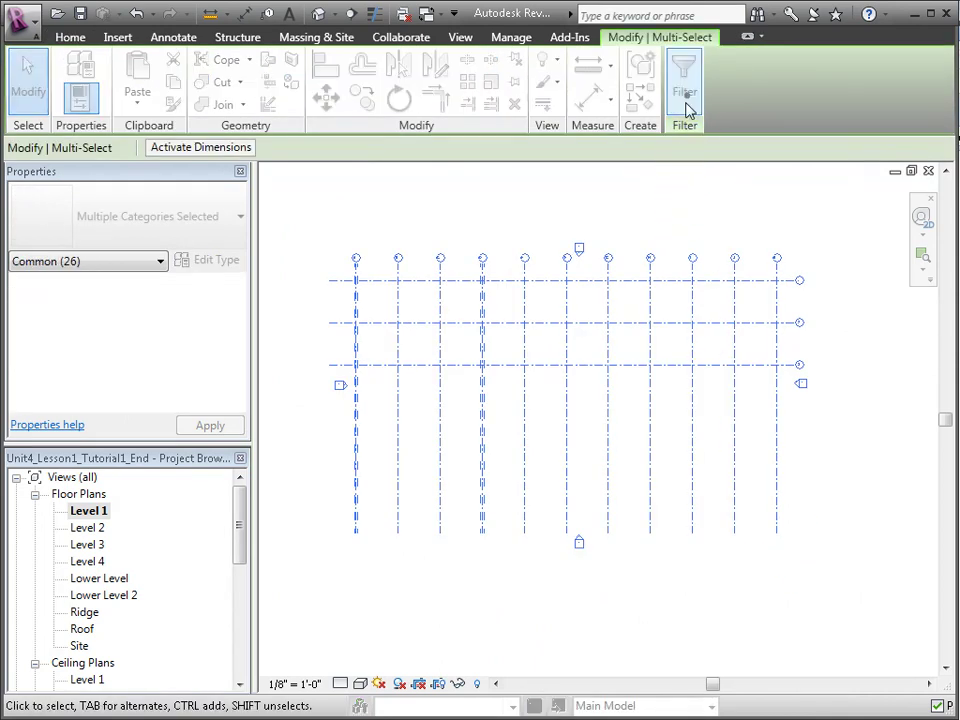
pyautogui.click(794, 301)
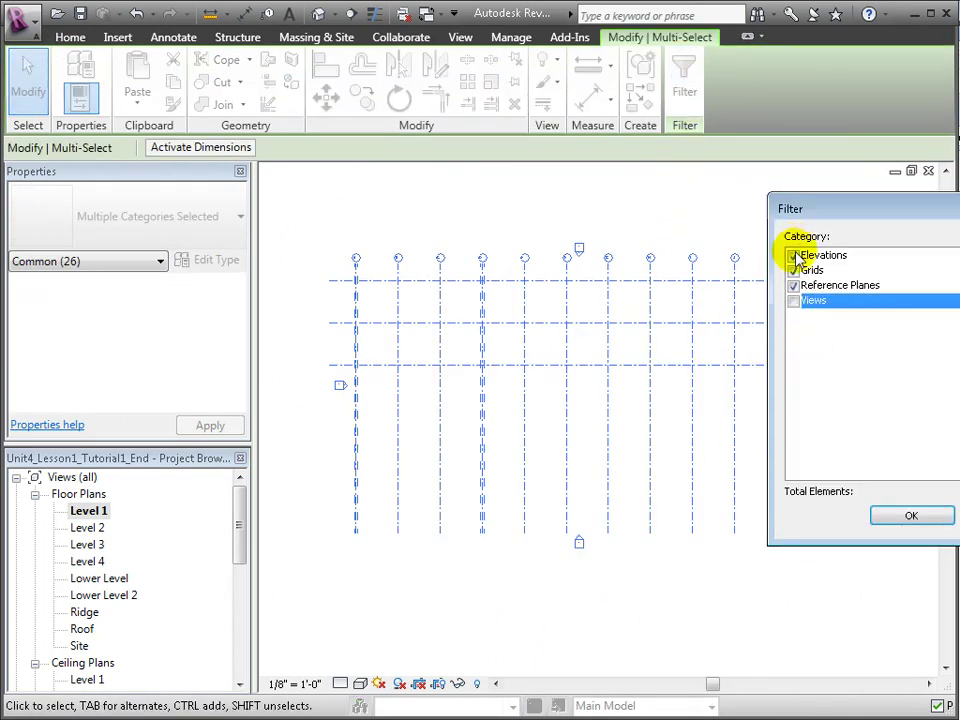
pyautogui.click(794, 256)
pyautogui.click(925, 516)
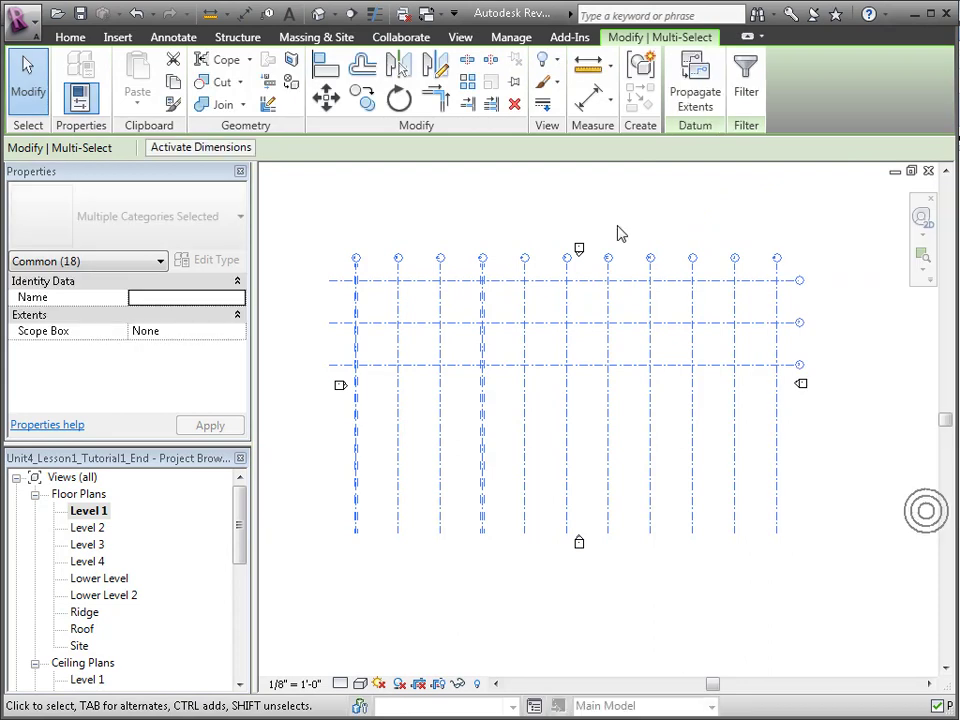
pyautogui.click(462, 217)
pyautogui.scroll(2, 776, 364)
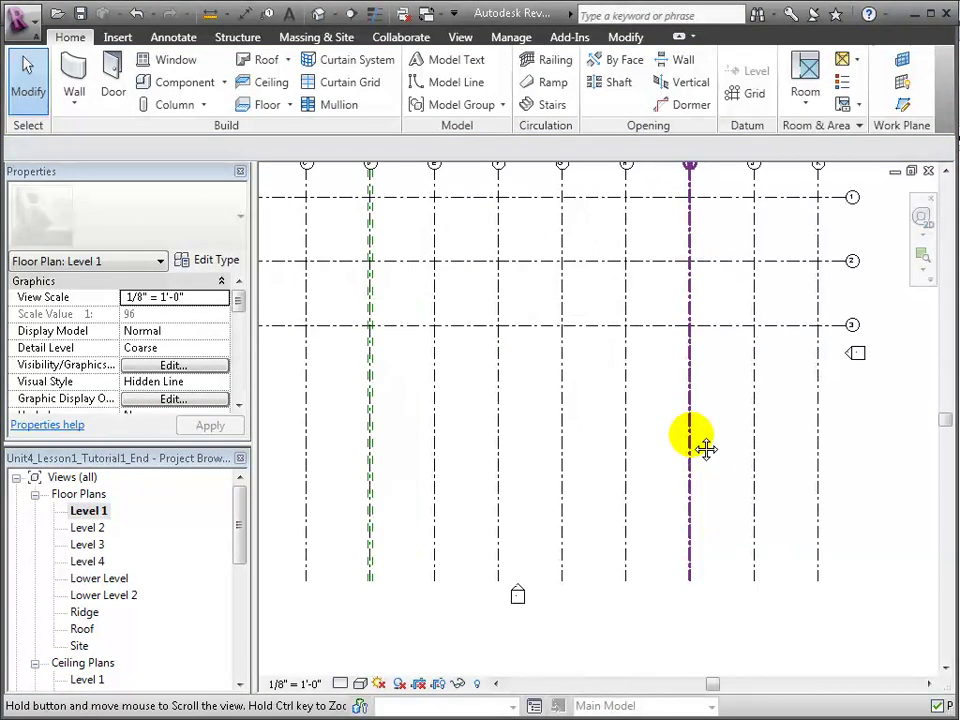
pyautogui.moveTo(703, 446)
pyautogui.mouseDown(button='middle')
pyautogui.moveTo(798, 570)
pyautogui.moveTo(765, 497)
pyautogui.mouseUp(button='middle')
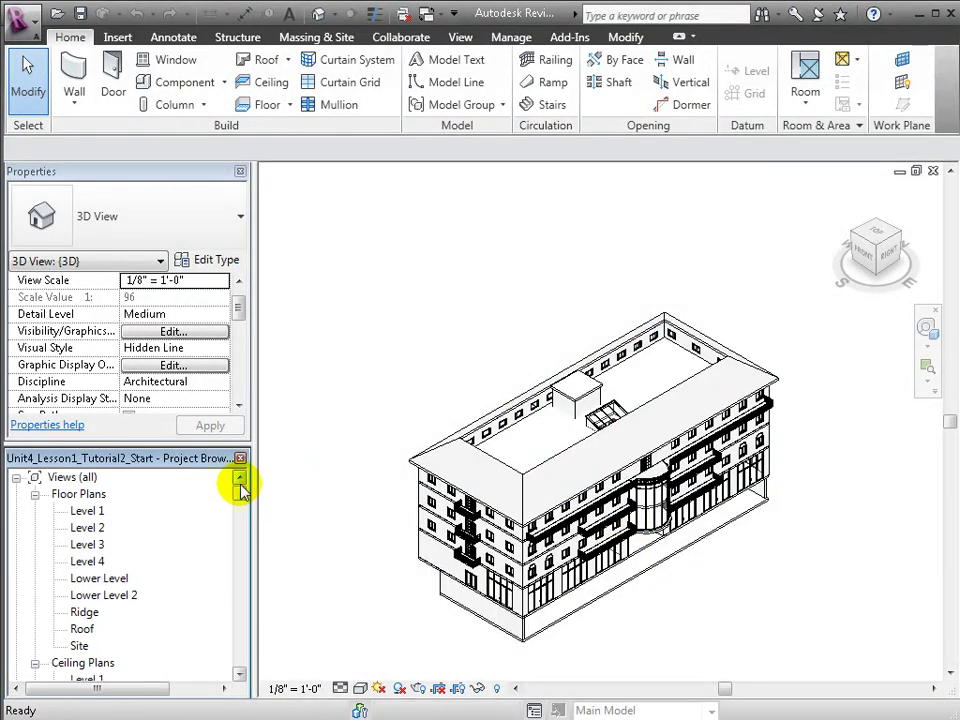
# Open the Level 1 floor plan, then the Lower Level floor plan from the Project Browser.
pyautogui.doubleClick(87, 512)
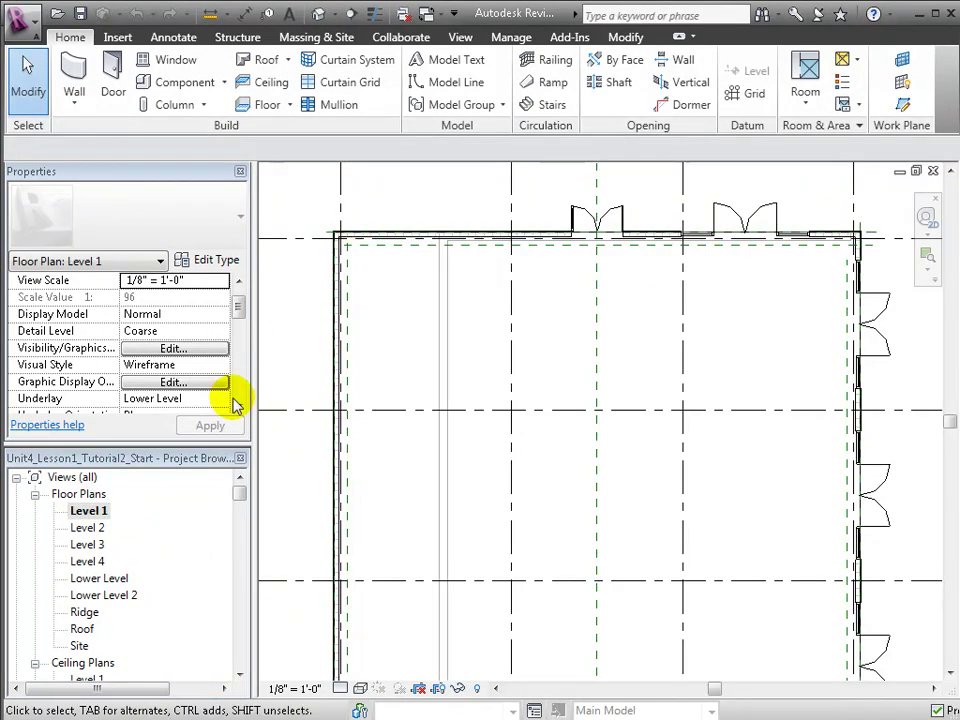
pyautogui.doubleClick(100, 580)
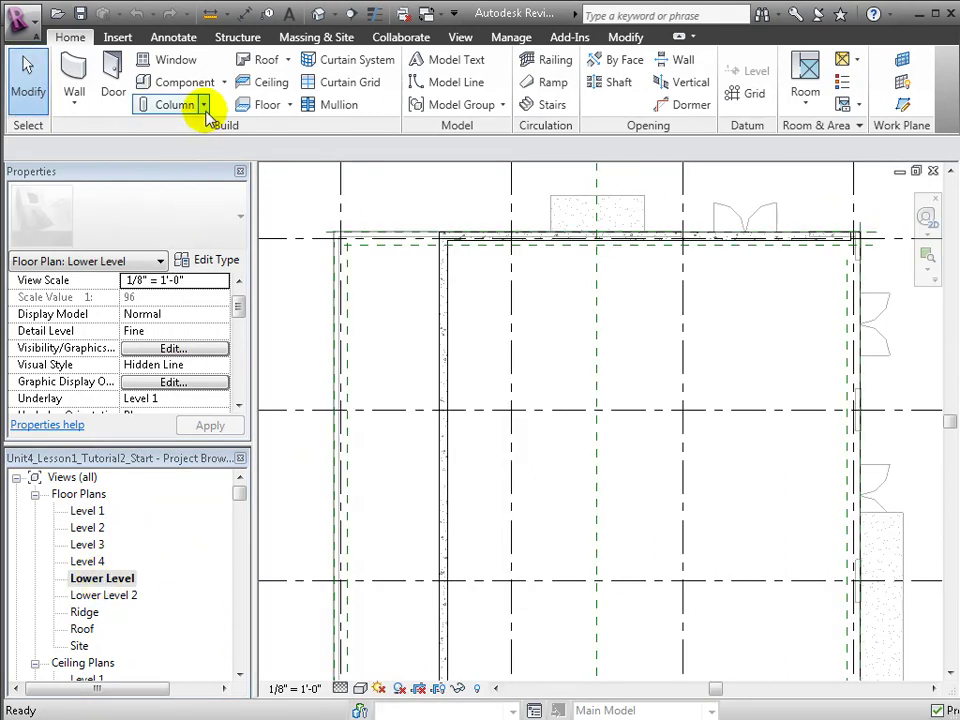
# Start the Structural Column tool and keep the column height set to Level 1.
pyautogui.click(205, 105)
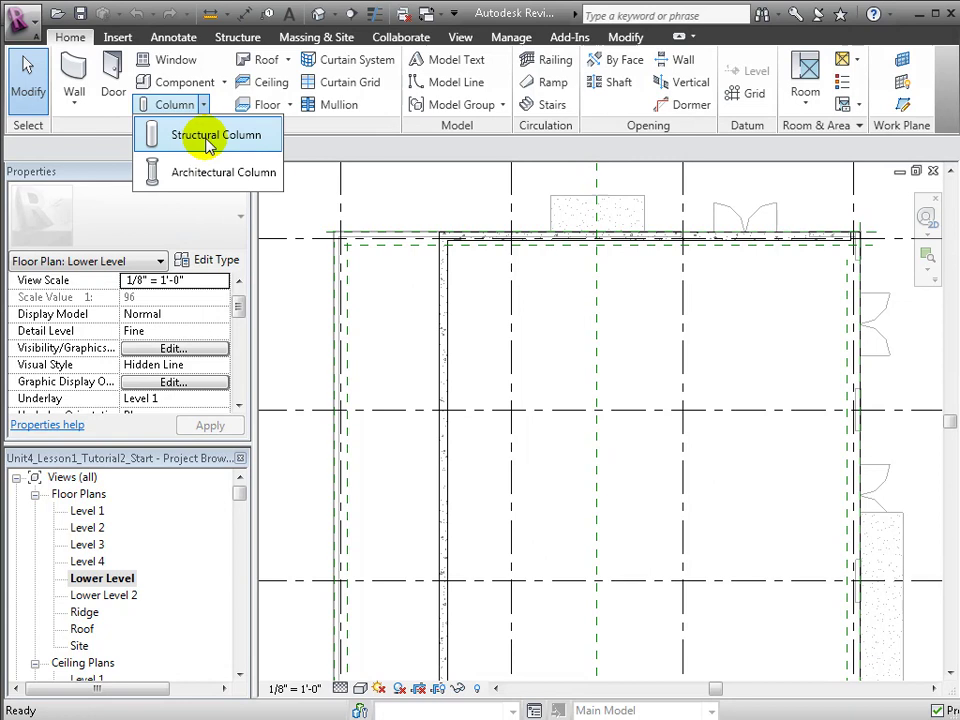
pyautogui.click(209, 140)
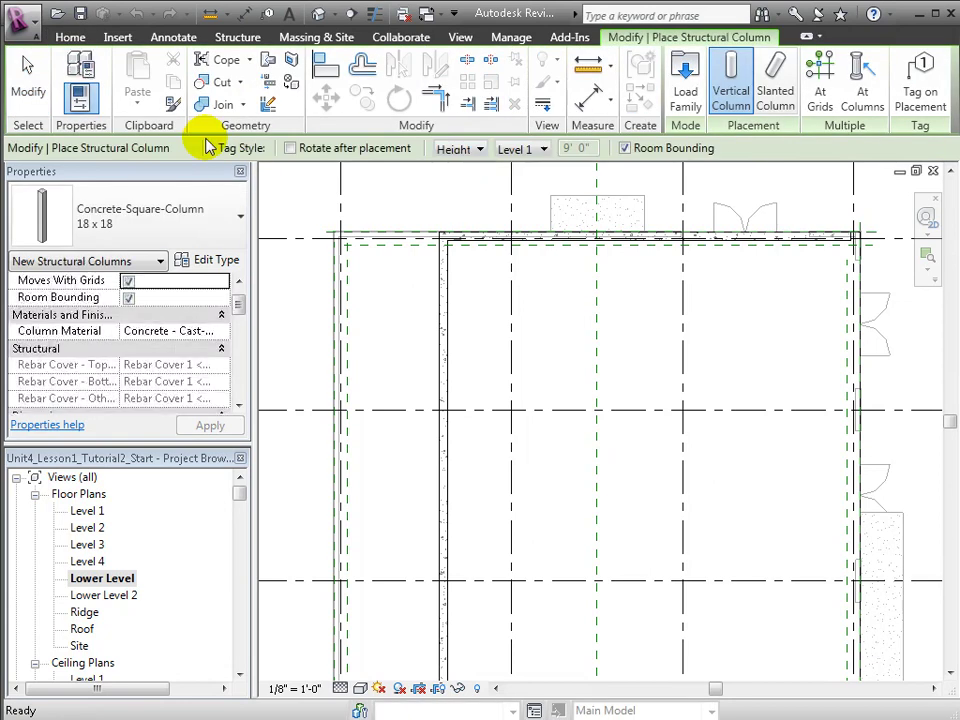
pyautogui.click(230, 220)
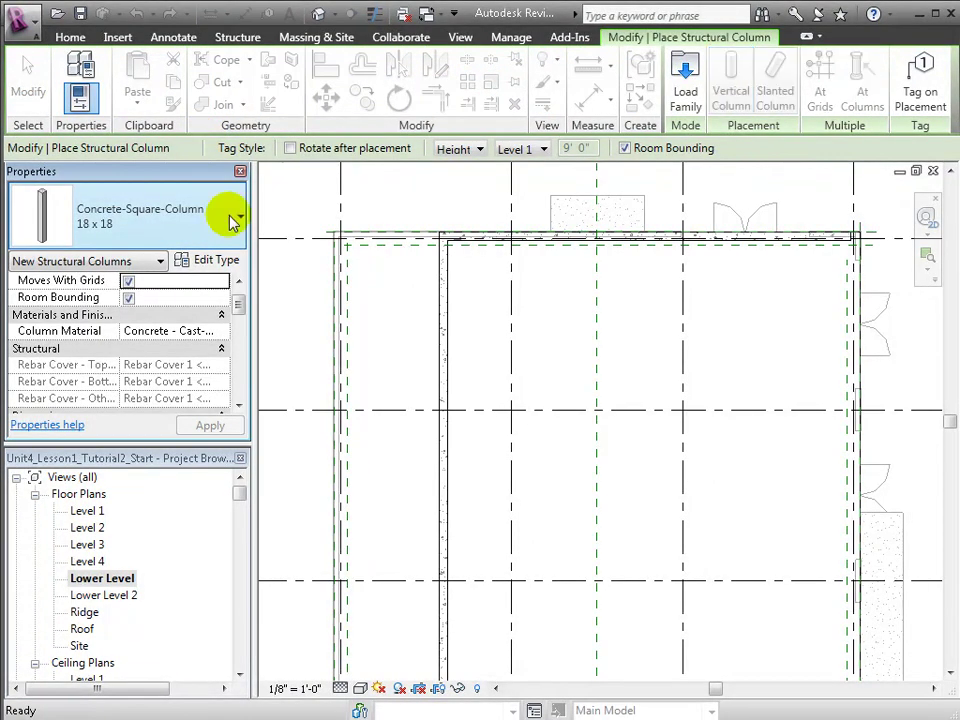
pyautogui.click(481, 150)
pyautogui.click(542, 149)
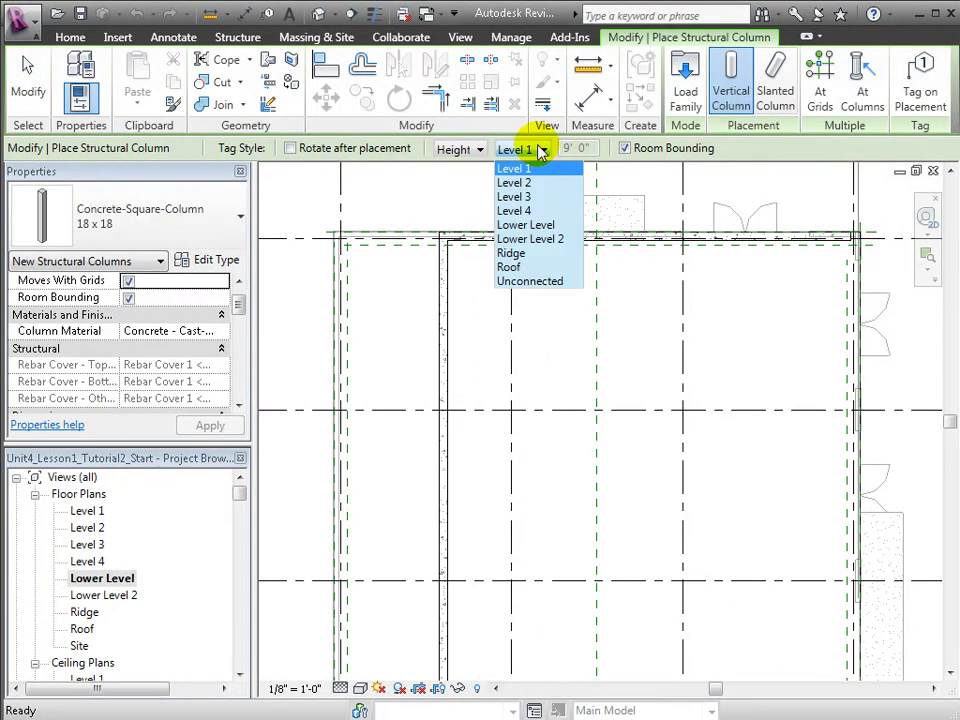
pyautogui.click(541, 150)
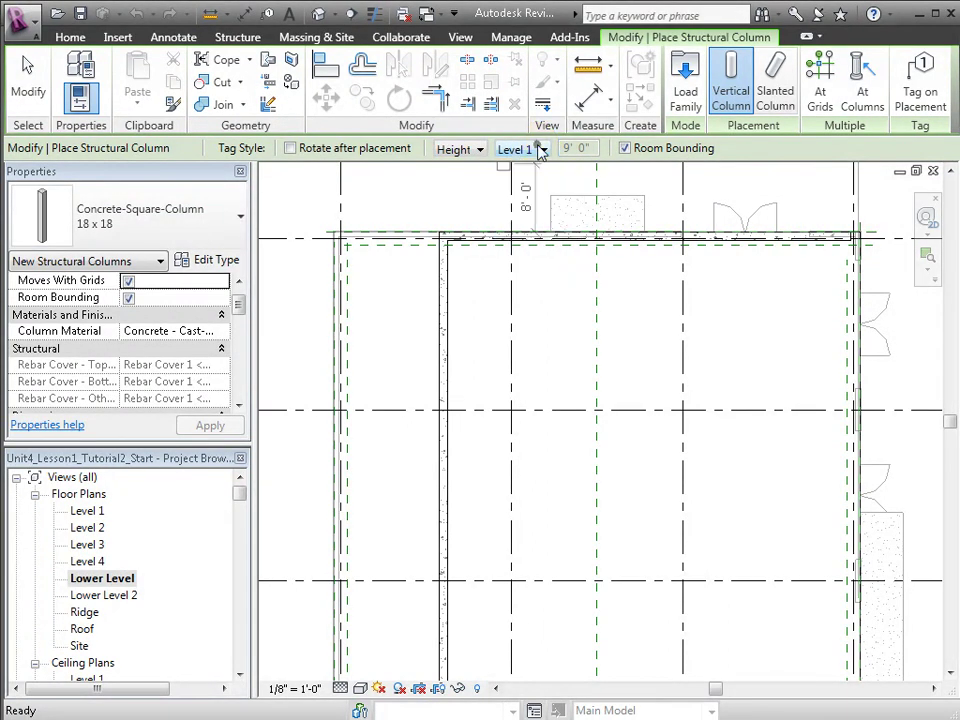
pyautogui.scroll(1, 511, 240)
# Place concrete columns at grids B1, C1, D1, B2, C2, D2 and where the wall meets grid 2.
pyautogui.click(511, 240)
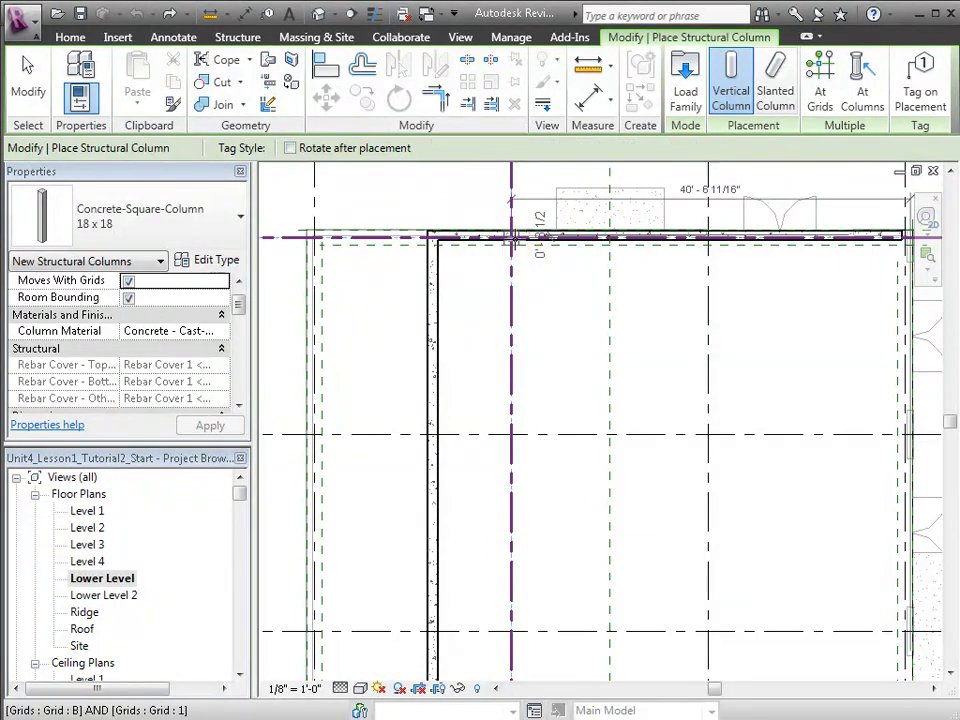
pyautogui.click(708, 237)
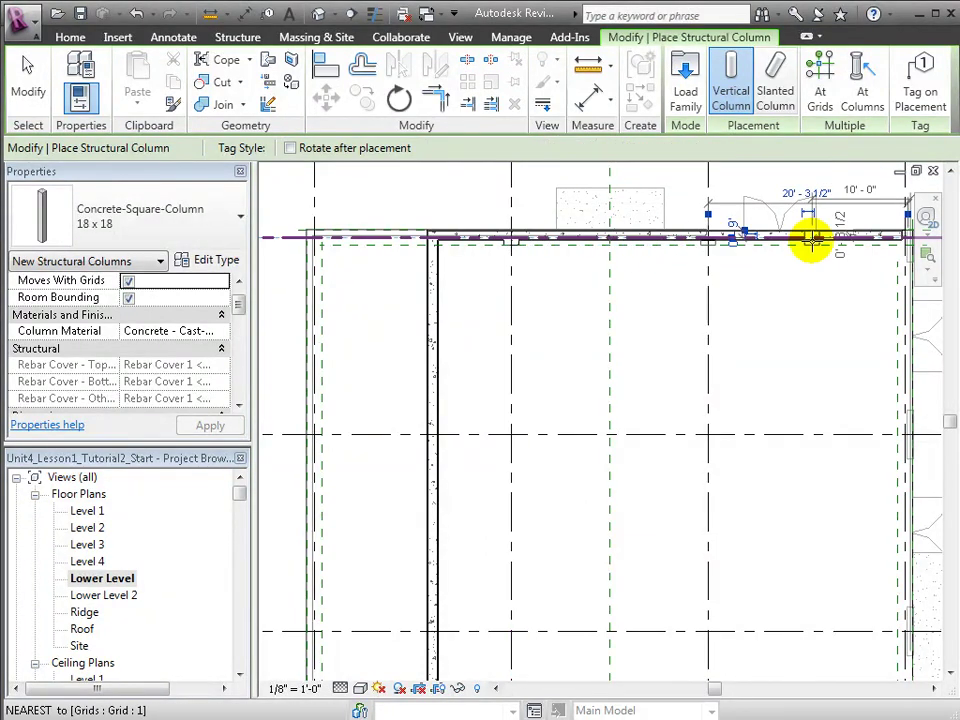
pyautogui.click(905, 237)
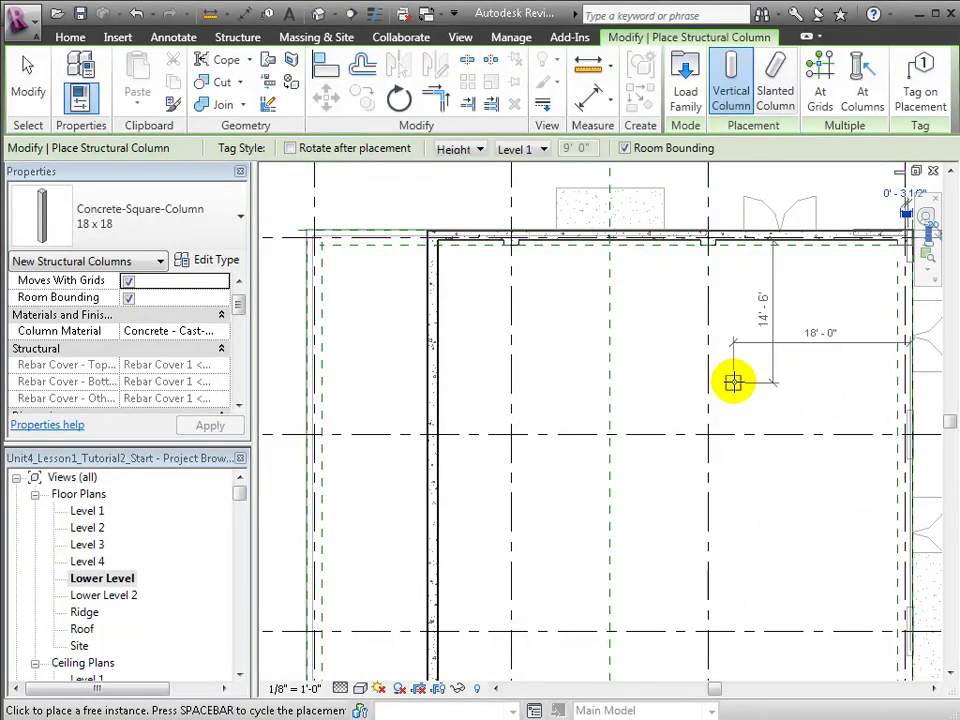
pyautogui.click(511, 434)
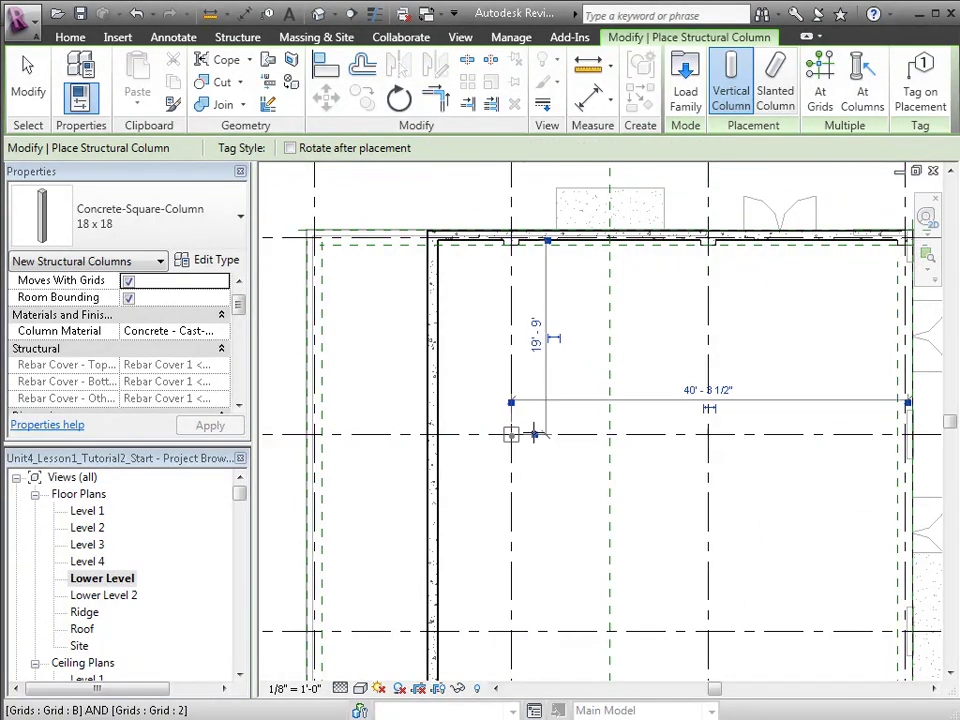
pyautogui.click(708, 434)
pyautogui.click(708, 434)
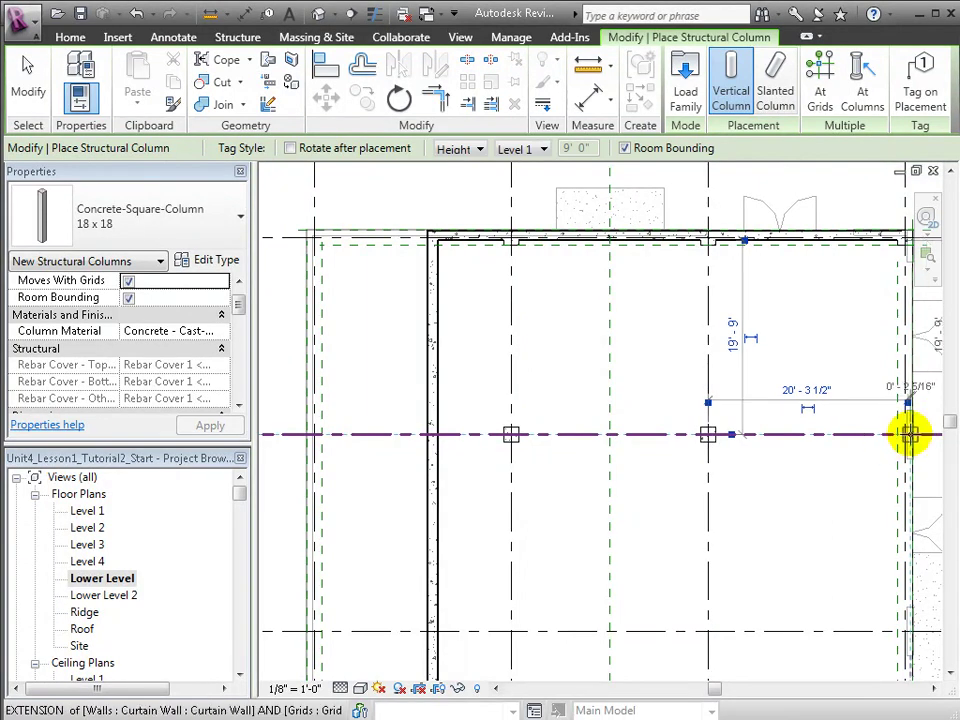
pyautogui.click(906, 434)
pyautogui.click(432, 434)
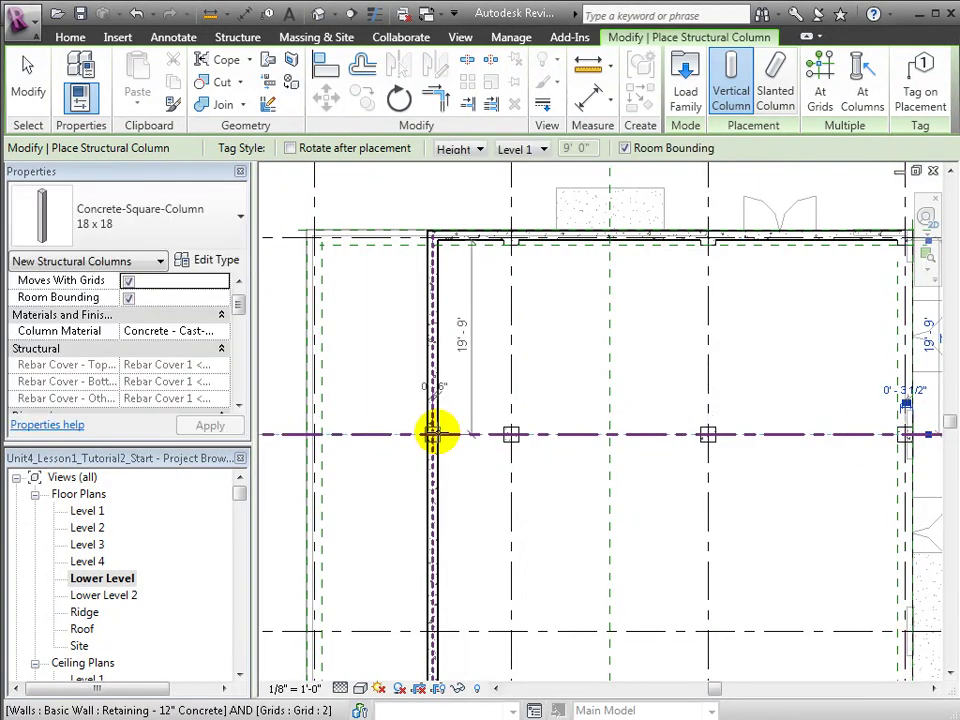
pyautogui.scroll(1, 437, 434)
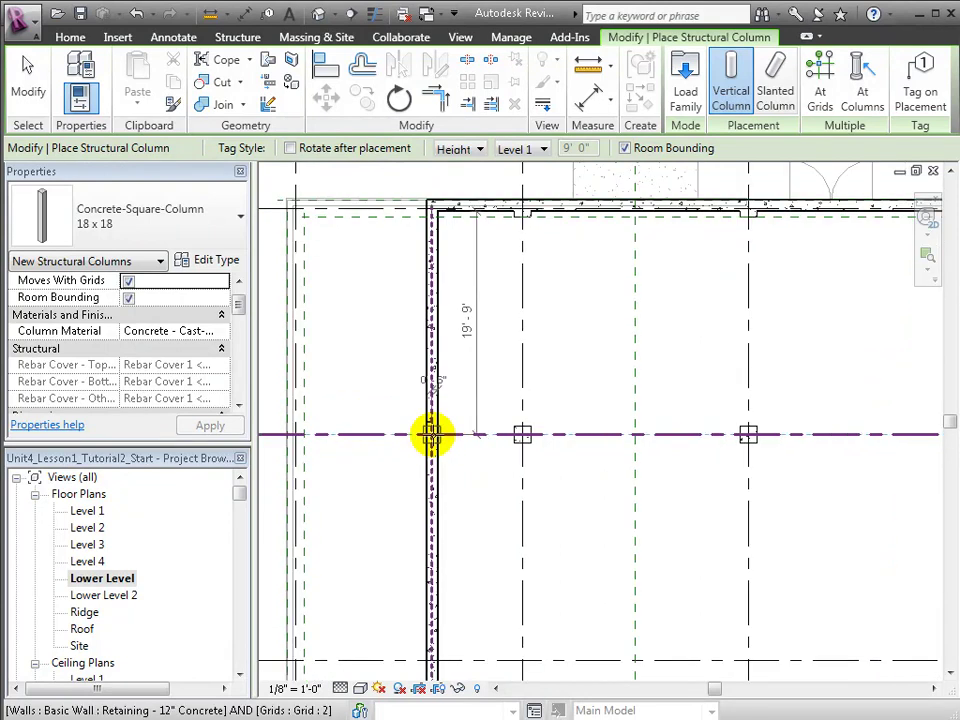
pyautogui.click(431, 434)
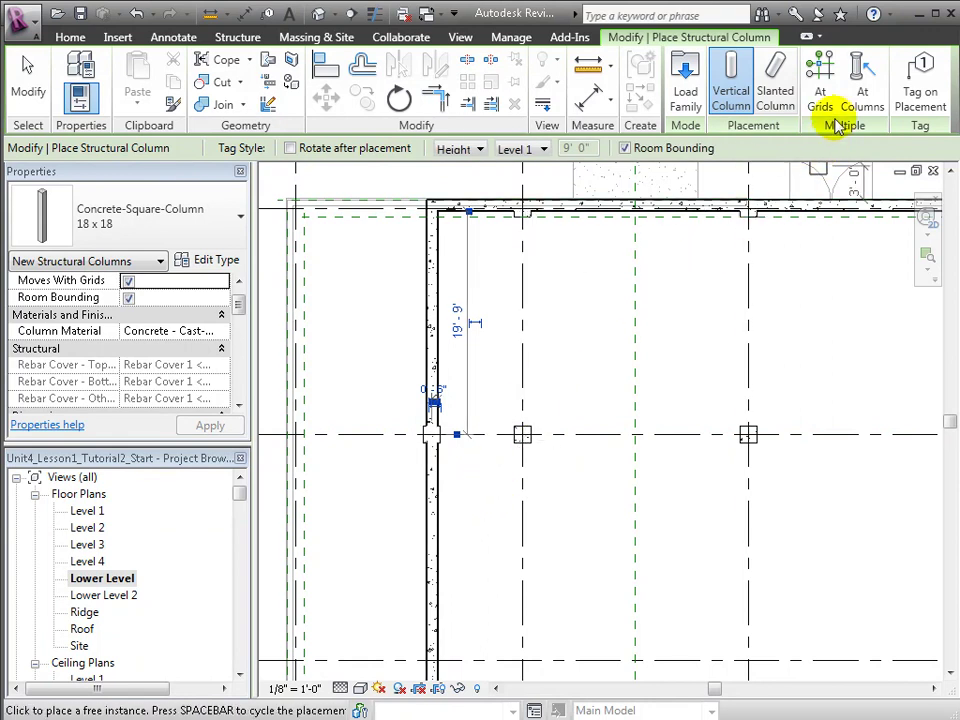
# Switch to At Grids placement and select the horizontal grid lines, starting with grid 3.
pyautogui.click(820, 78)
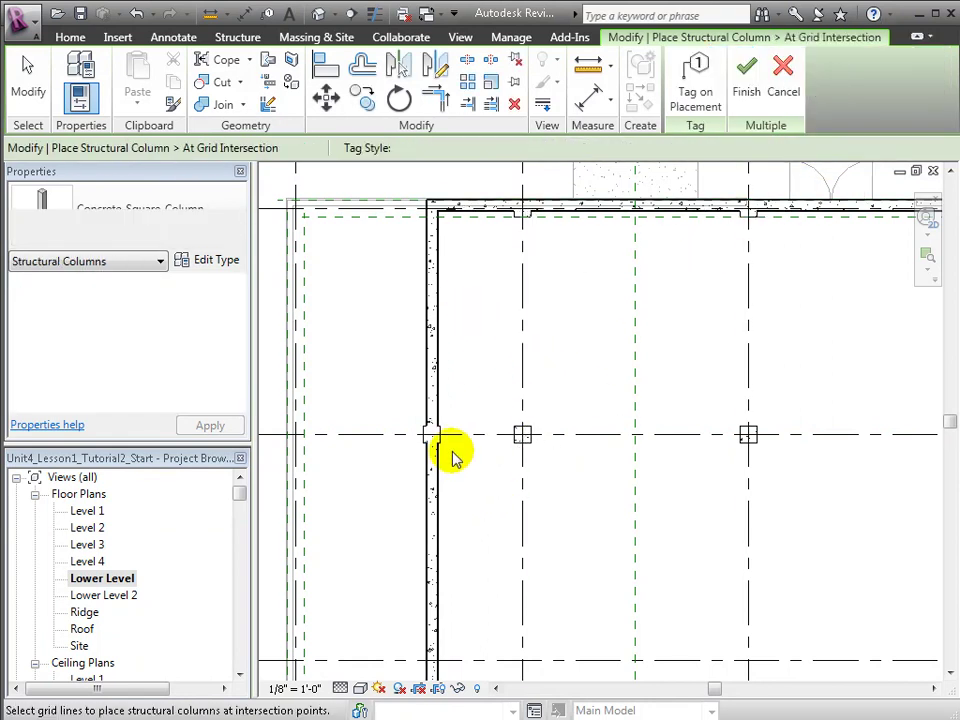
pyautogui.moveTo(485, 545); pyautogui.dragTo(428, 414, button='middle')
pyautogui.scroll(-3, 420, 418)
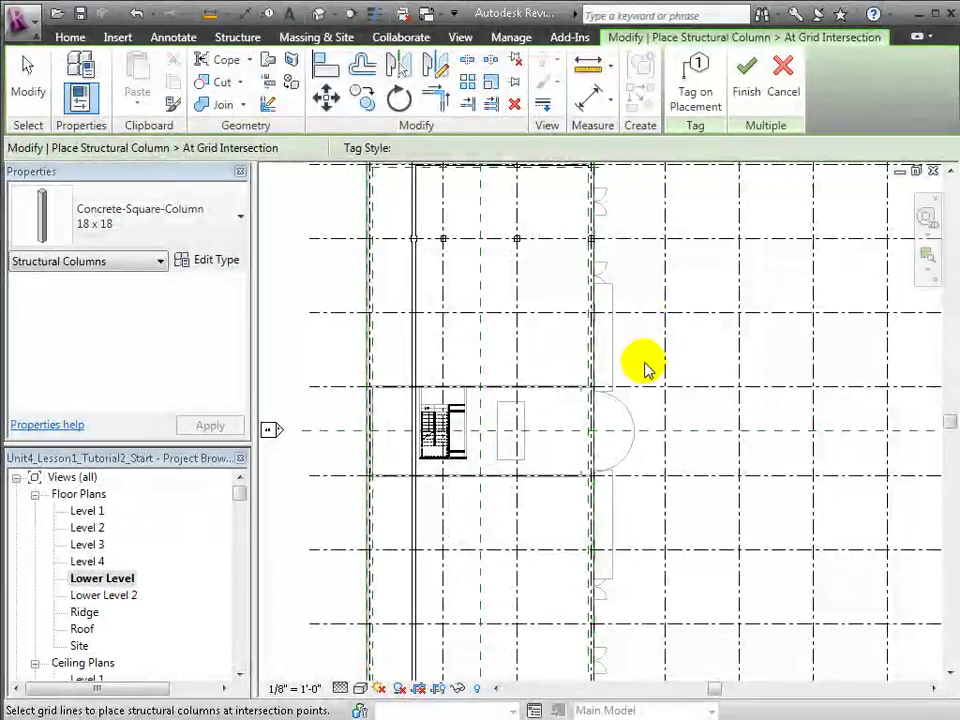
pyautogui.moveTo(643, 369)
pyautogui.mouseDown(button='middle')
pyautogui.moveTo(657, 353)
pyautogui.moveTo(645, 318)
pyautogui.mouseUp(button='middle')
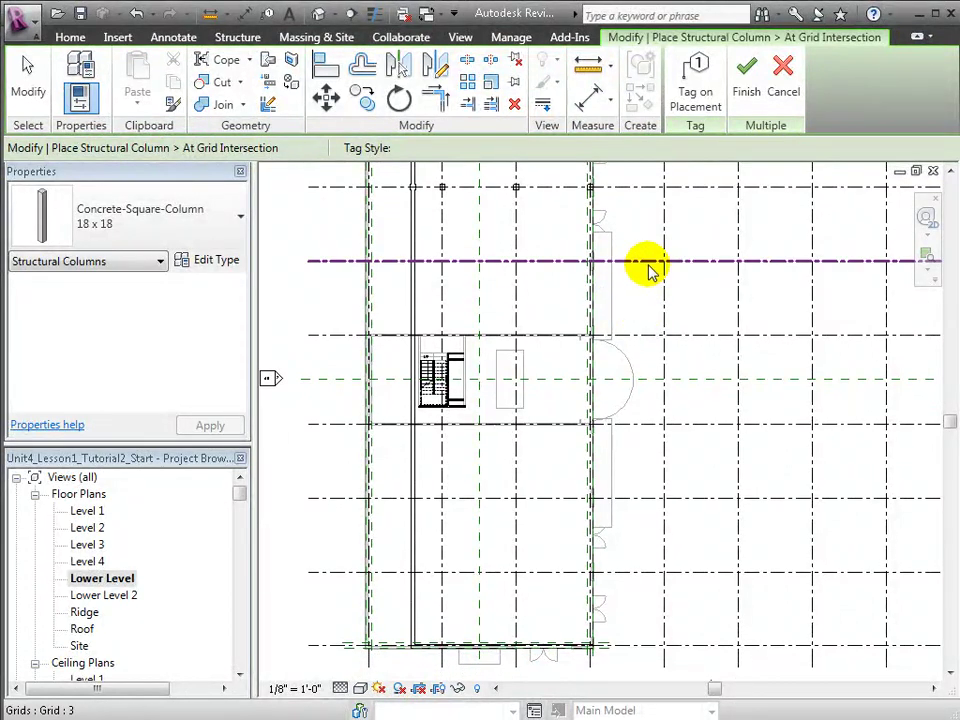
pyautogui.click(650, 272)
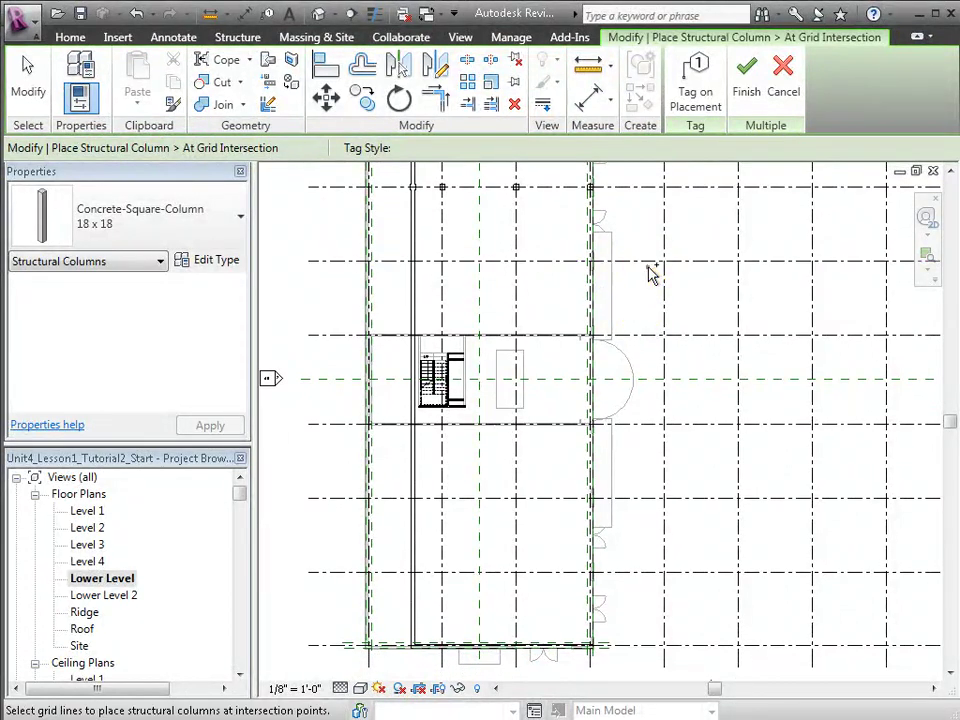
pyautogui.click(648, 330)
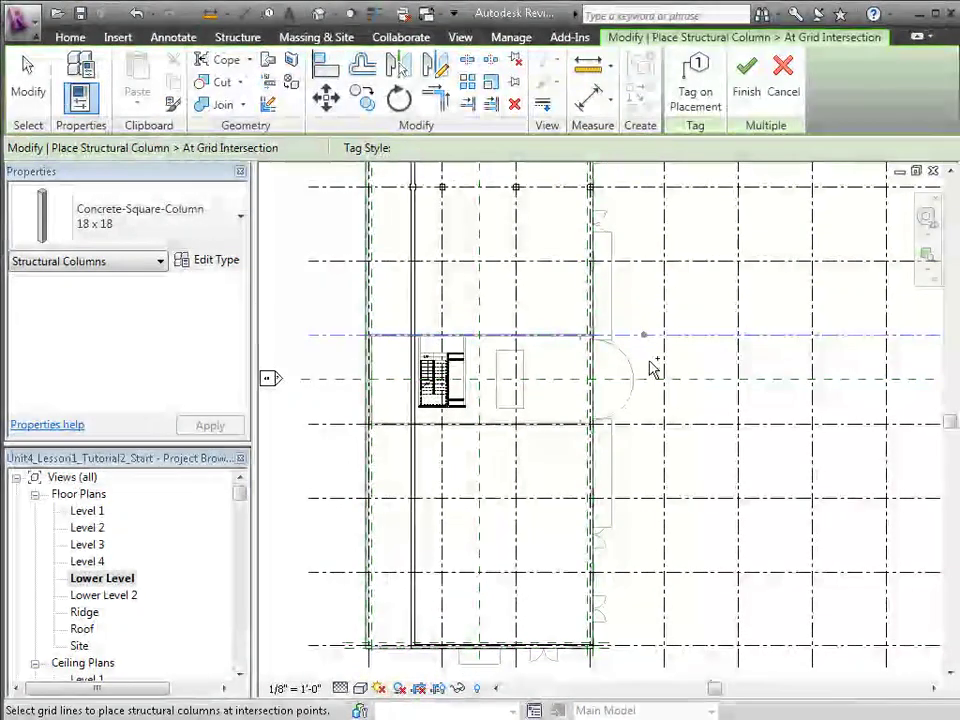
pyautogui.keyDown('ctrl'); pyautogui.click(648, 262); pyautogui.keyUp('ctrl')
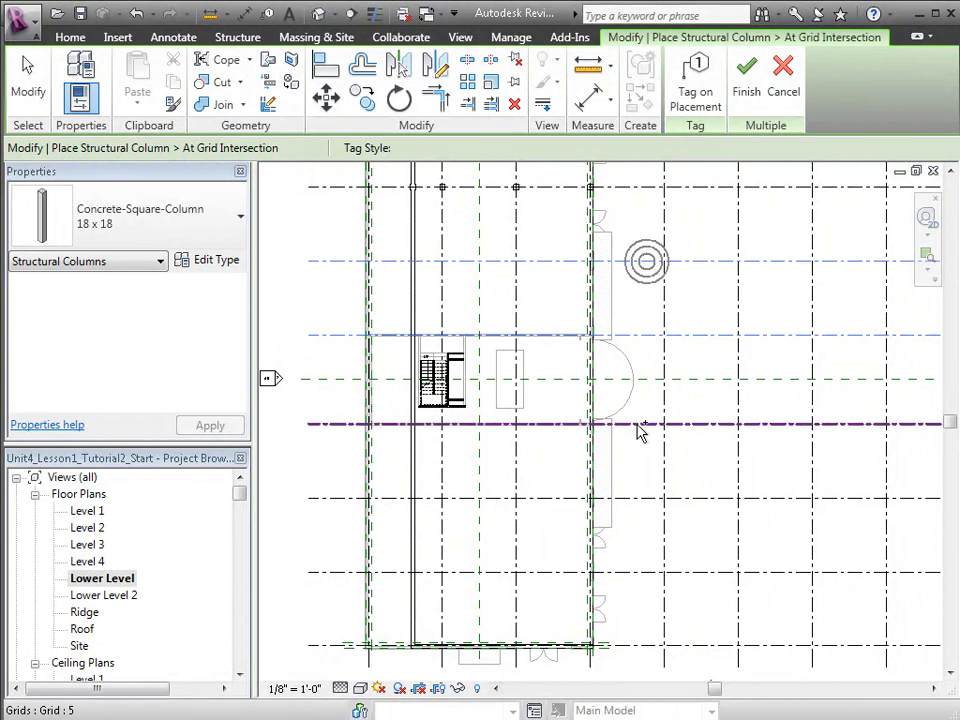
# Add grids 6, 7, 8, D, C and B, then finish to create columns at their intersections.
pyautogui.keyDown('ctrl'); pyautogui.click(645, 499); pyautogui.keyUp('ctrl')
pyautogui.keyDown('ctrl'); pyautogui.click(643, 573); pyautogui.keyUp('ctrl')
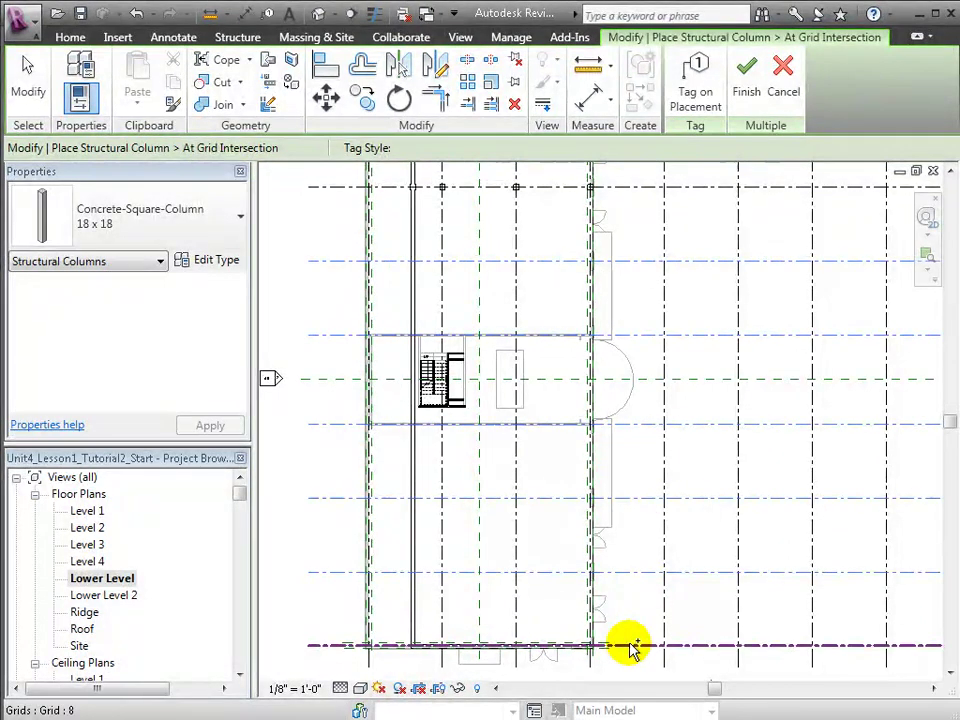
pyautogui.keyDown('ctrl'); pyautogui.click(626, 645); pyautogui.keyUp('ctrl')
pyautogui.keyDown('ctrl'); pyautogui.click(592, 660); pyautogui.keyUp('ctrl')
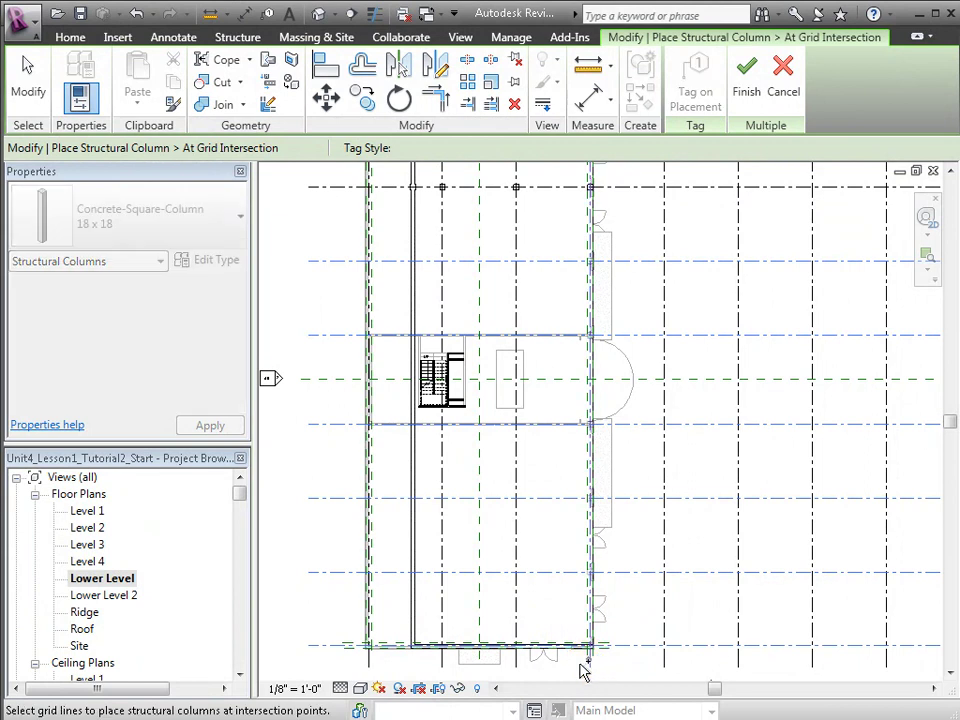
pyautogui.keyDown('ctrl'); pyautogui.click(516, 664); pyautogui.keyUp('ctrl')
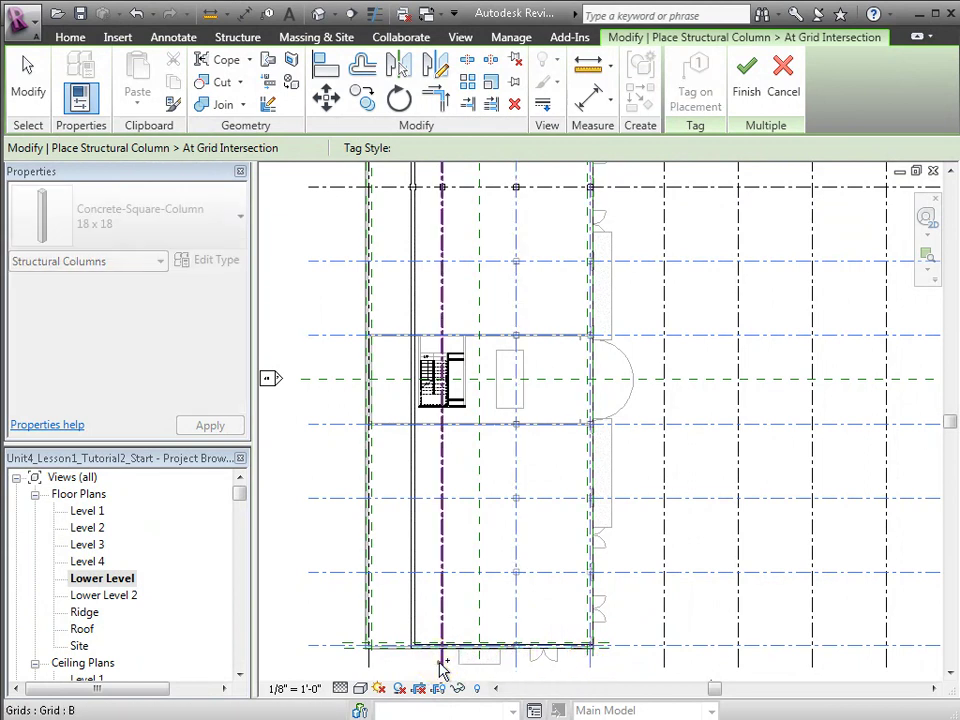
pyautogui.keyDown('ctrl'); pyautogui.click(441, 664); pyautogui.keyUp('ctrl')
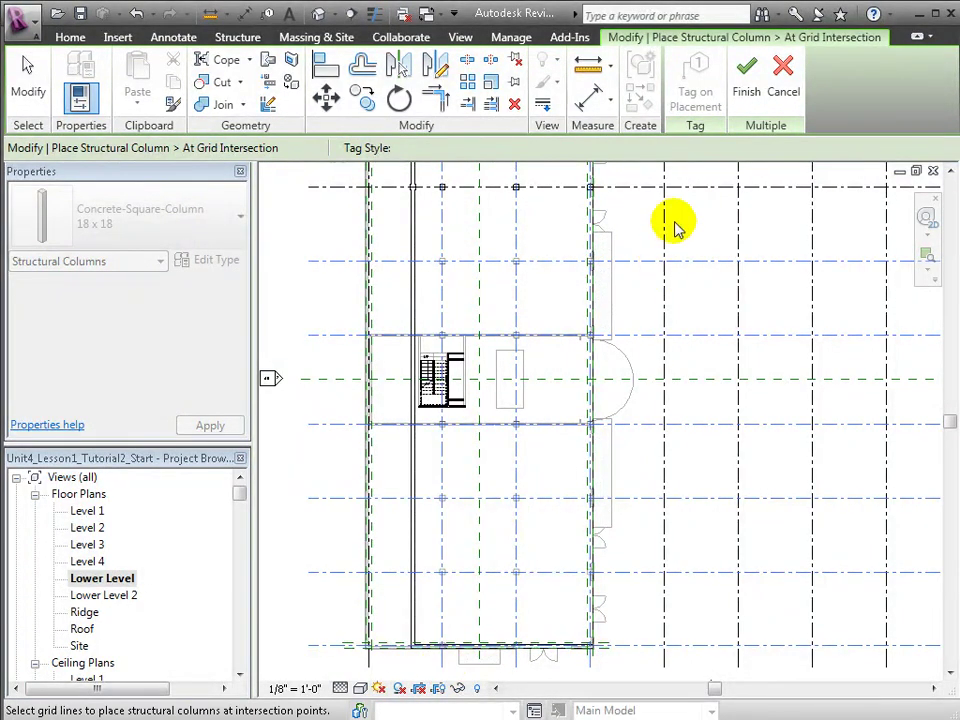
pyautogui.click(742, 92)
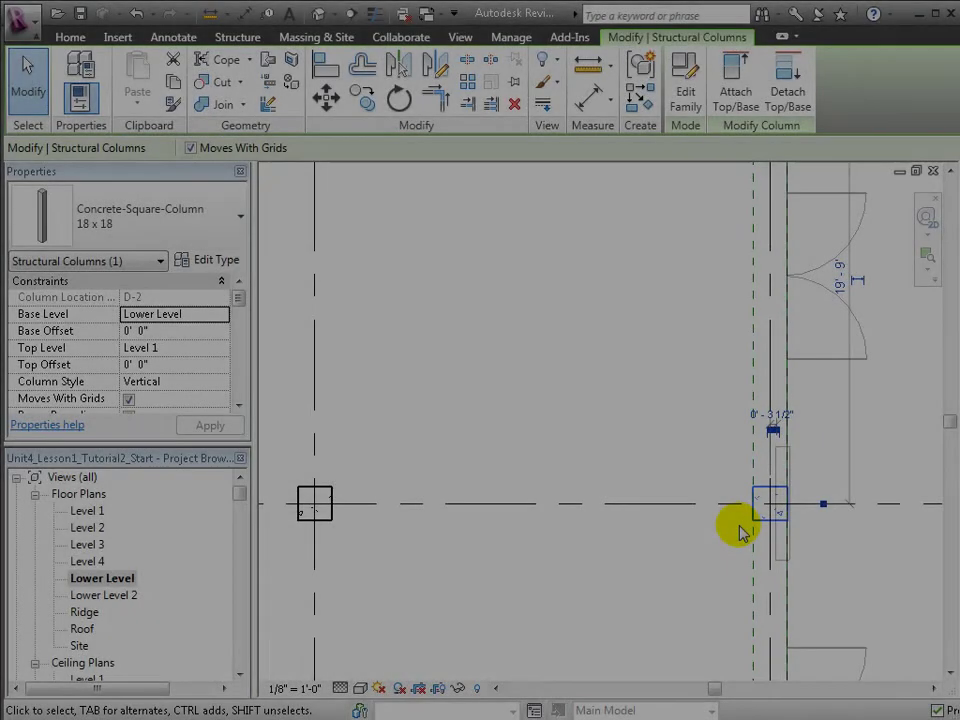
pyautogui.scroll(2, 750, 524)
pyautogui.scroll(1, 761, 515)
pyautogui.scroll(1, 759, 500)
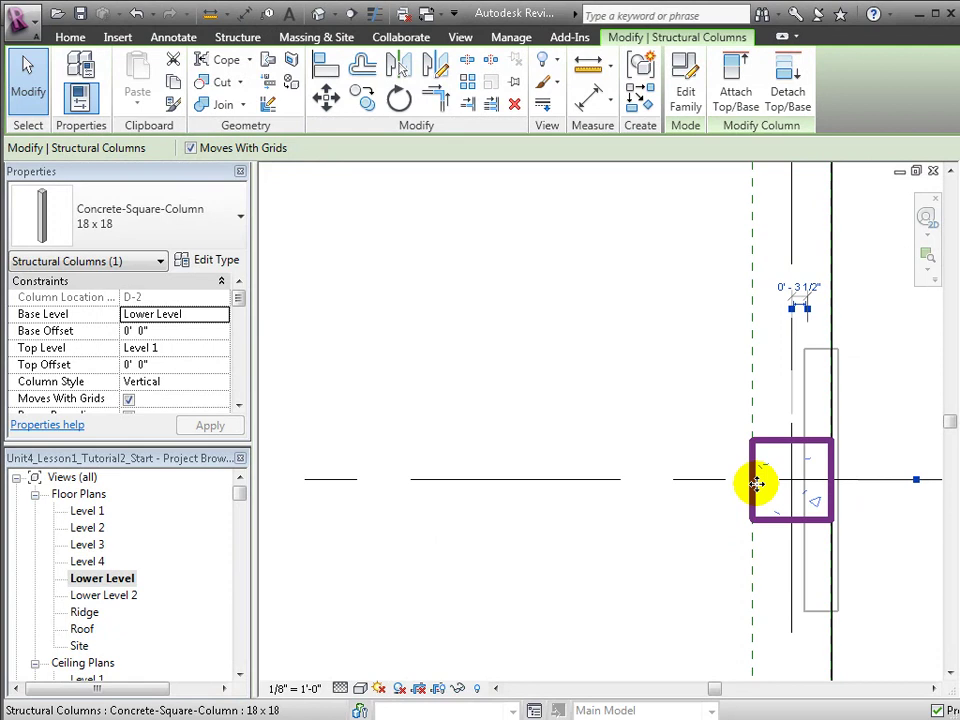
pyautogui.click(375, 15)
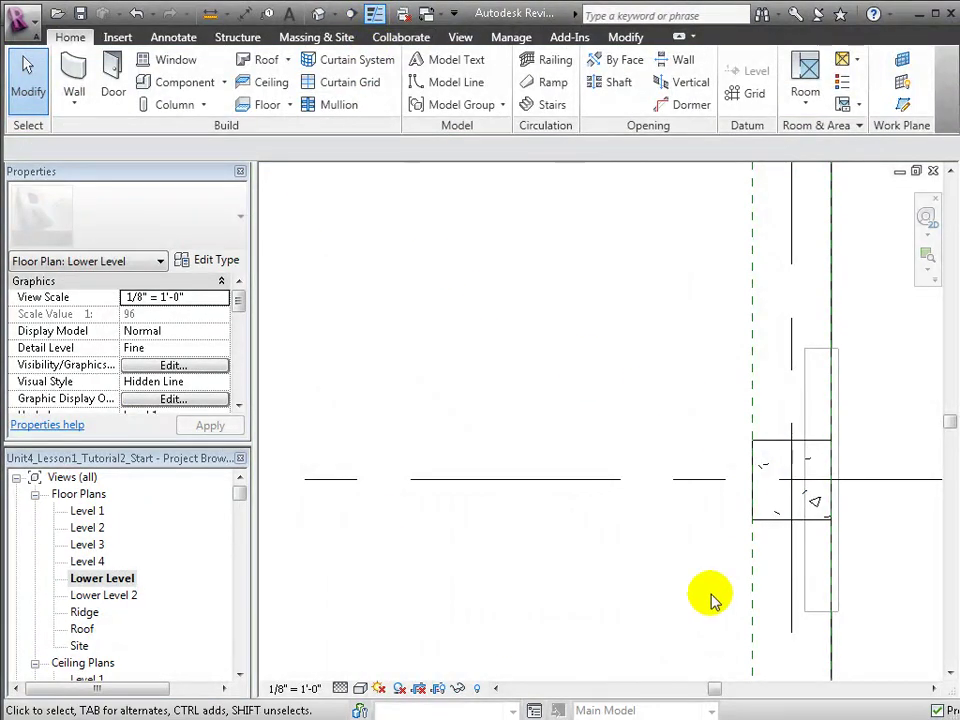
pyautogui.scroll(2, 767, 522)
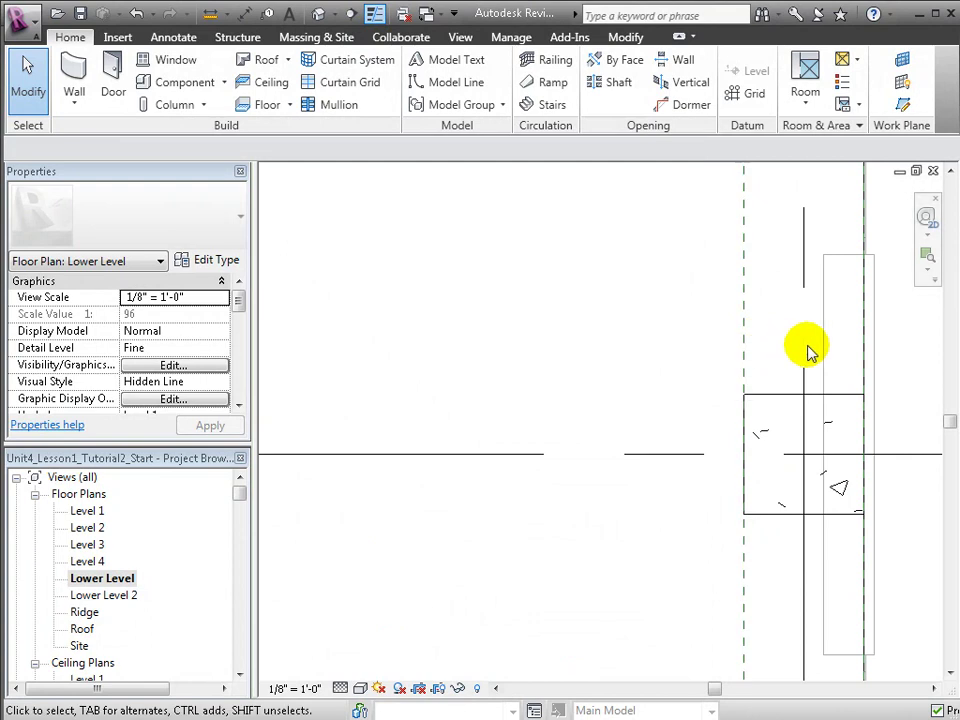
pyautogui.scroll(-5, 864, 360)
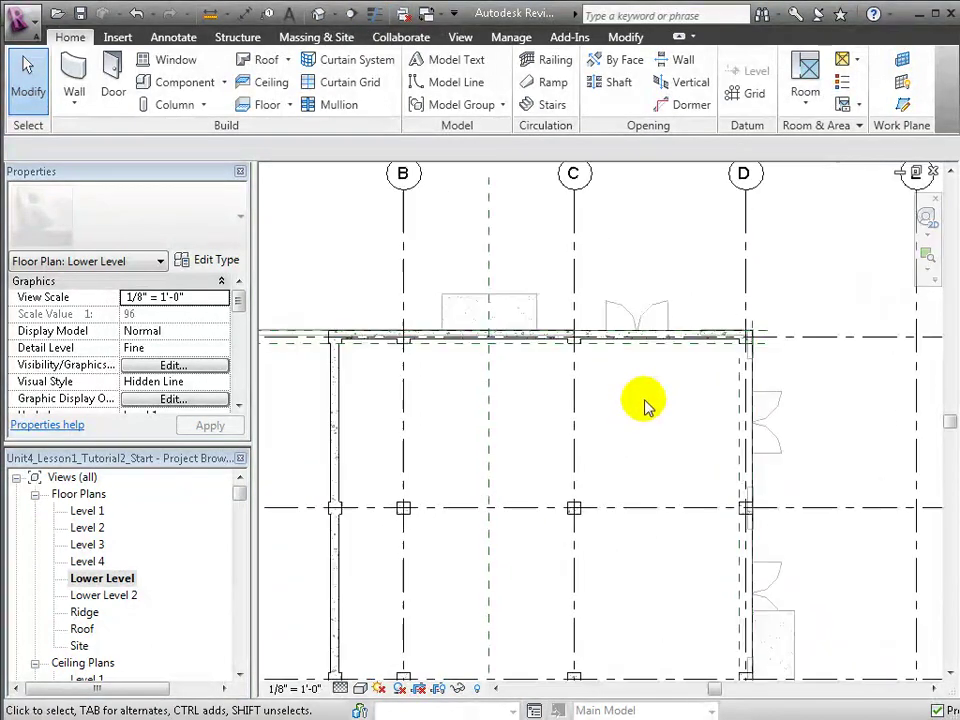
pyautogui.scroll(1, 643, 403)
pyautogui.scroll(5, 729, 514)
pyautogui.click(729, 514)
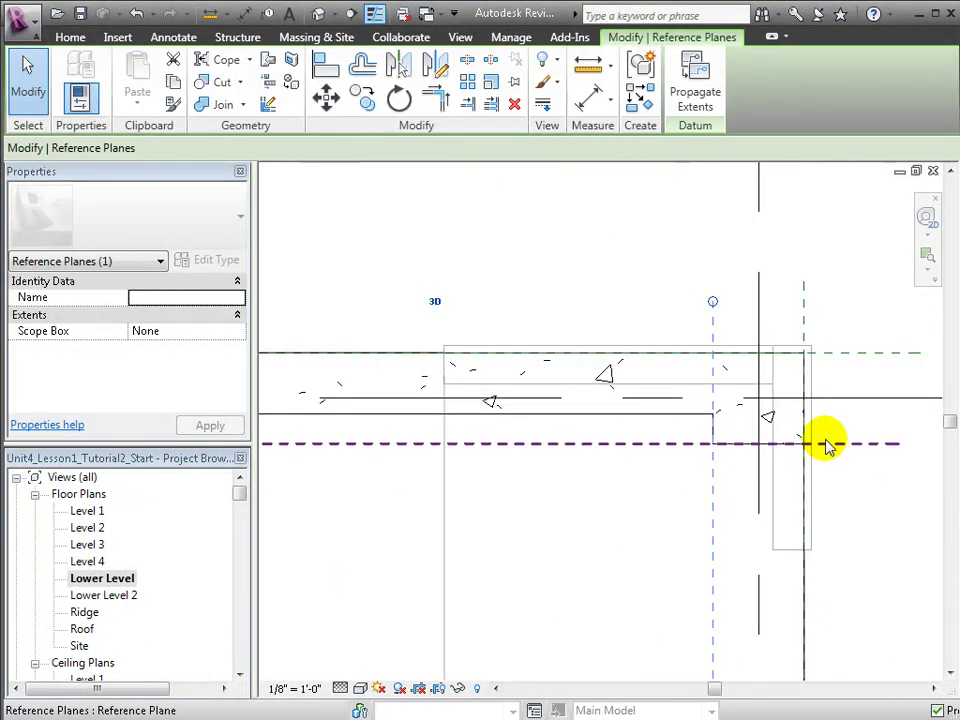